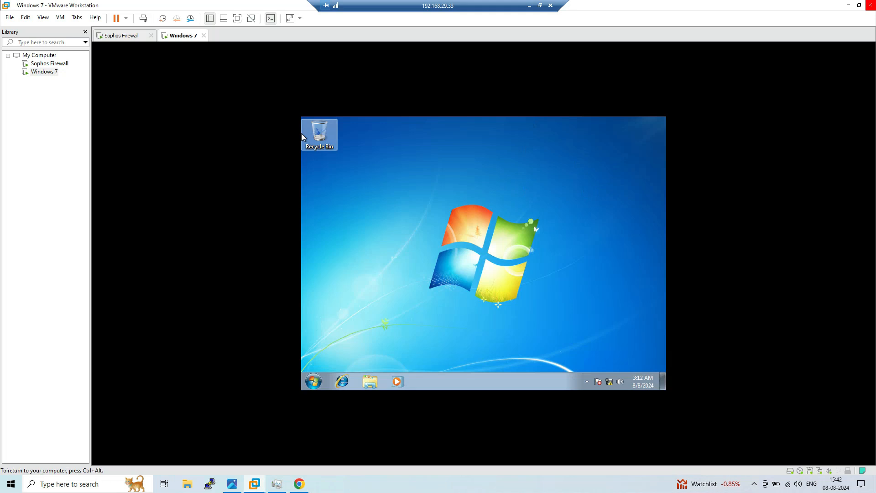
Leave the Windows 7 VM and switch to the SSL RA VPN.jpg traffic-flow diagram in Photos
{"action": "key", "text": "alt+Tab"}
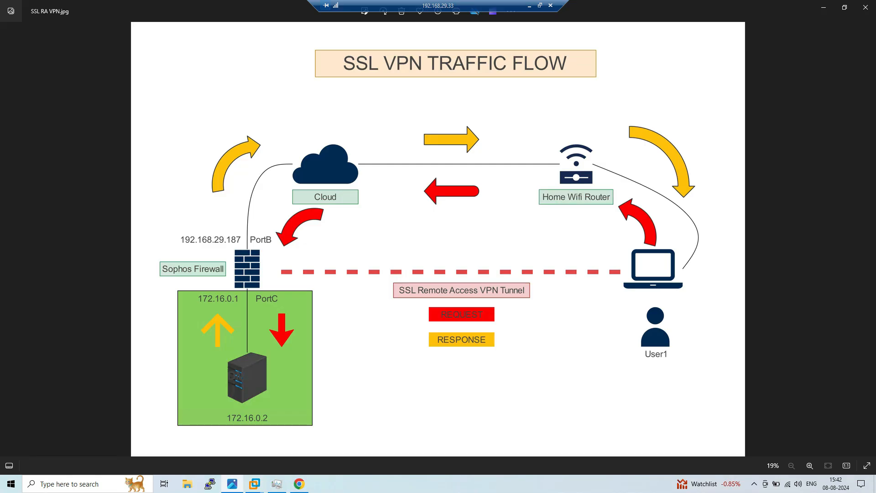
Glance at the Sophos Firewall VM console, then return to the traffic-flow diagram
{"action": "mouse_move", "coordinate": [255, 484]}
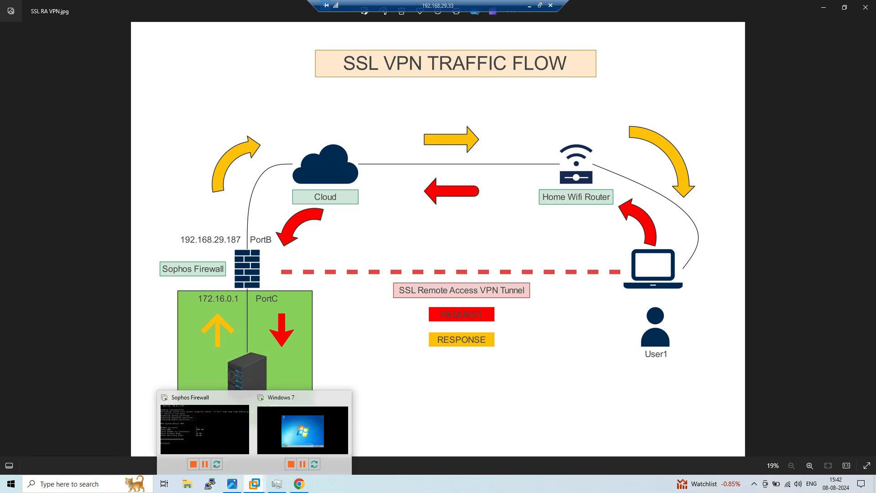
{"action": "left_click", "coordinate": [204, 434]}
{"action": "key", "text": "alt+Tab"}
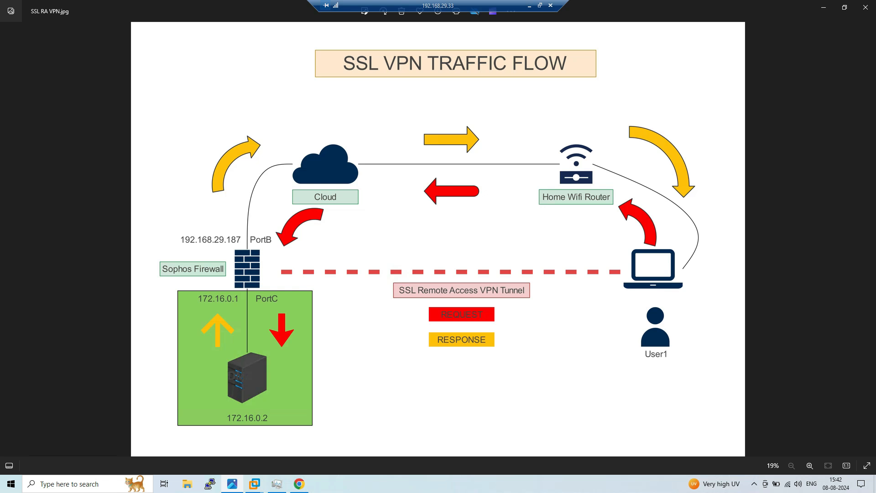
Bring up Sophos Connect from the system tray, showing the 192.168.29.187 connection
{"action": "left_click", "coordinate": [753, 483]}
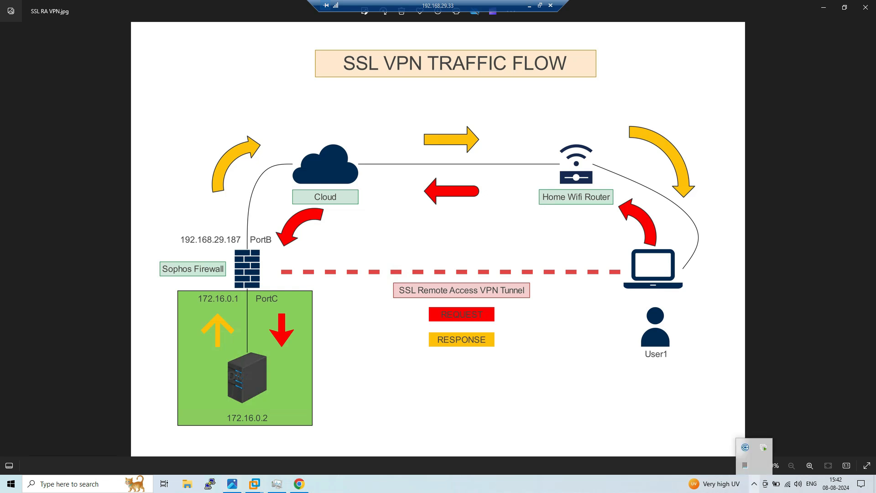
{"action": "left_click", "coordinate": [745, 447]}
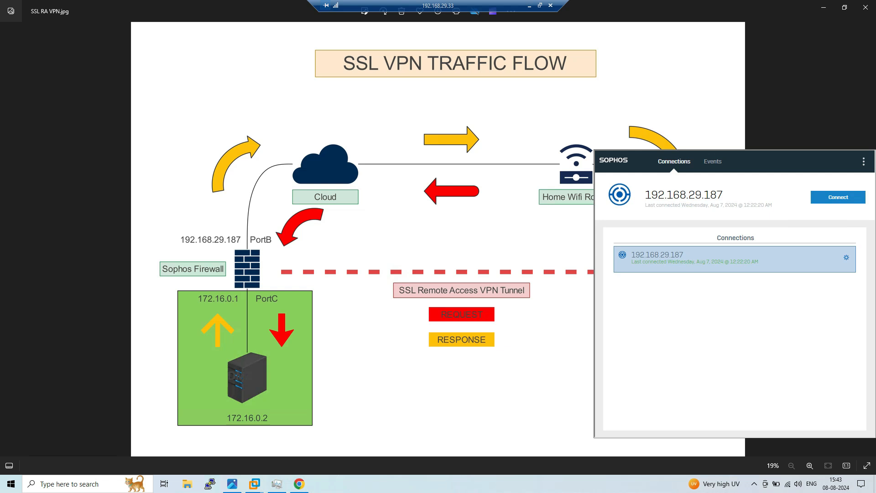
{"action": "left_click", "coordinate": [516, 384]}
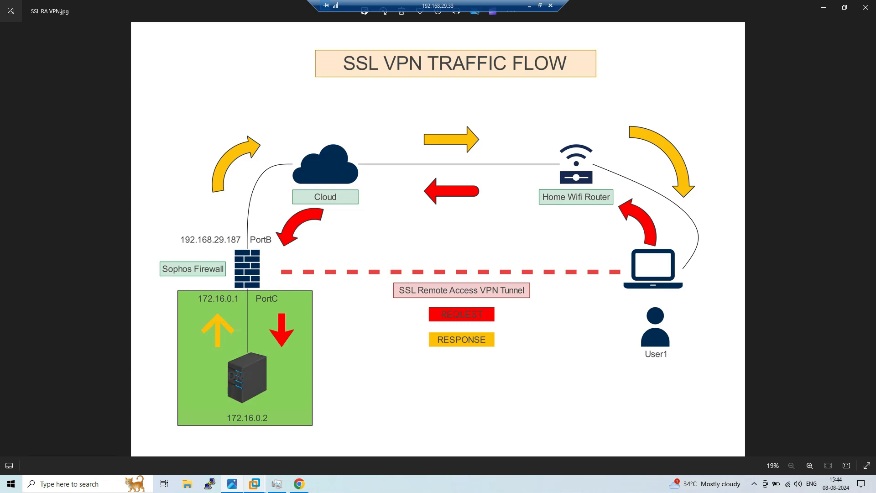
Dismiss Sophos Connect so only the SSL VPN traffic-flow diagram remains visible
{"action": "left_click", "coordinate": [299, 484]}
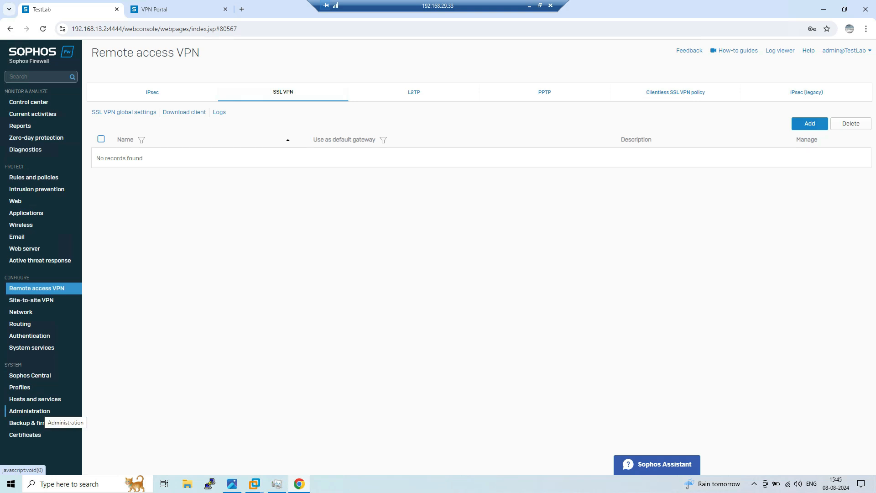
Bring up the Sophos Firewall console's Remote access VPN page, with no SSL VPN policies listed
{"action": "left_click", "coordinate": [41, 411]}
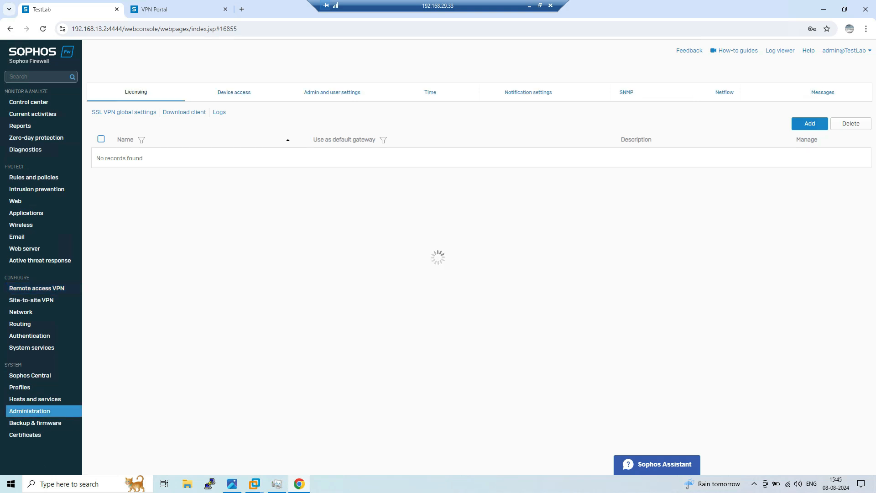
In Device access, allow the SSL VPN service from the WAN zone and apply the change
{"action": "left_click", "coordinate": [234, 92]}
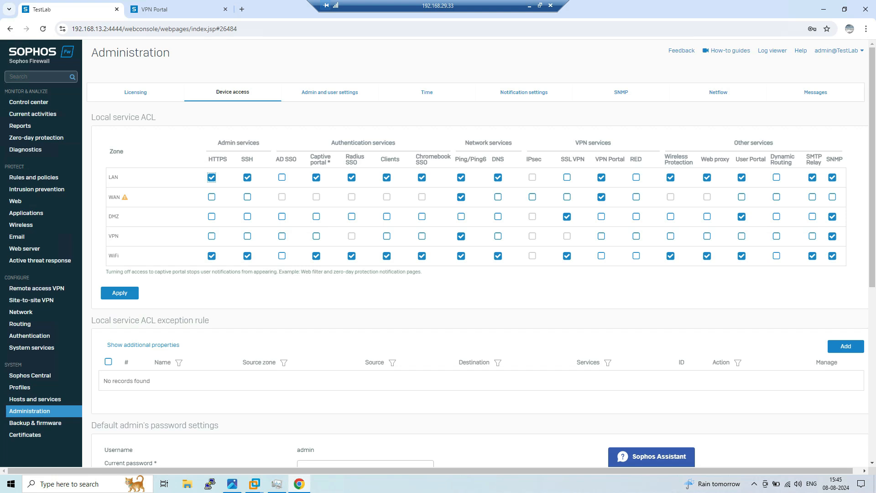
{"action": "left_click_drag", "start_coordinate": [561, 159], "coordinate": [584, 159]}
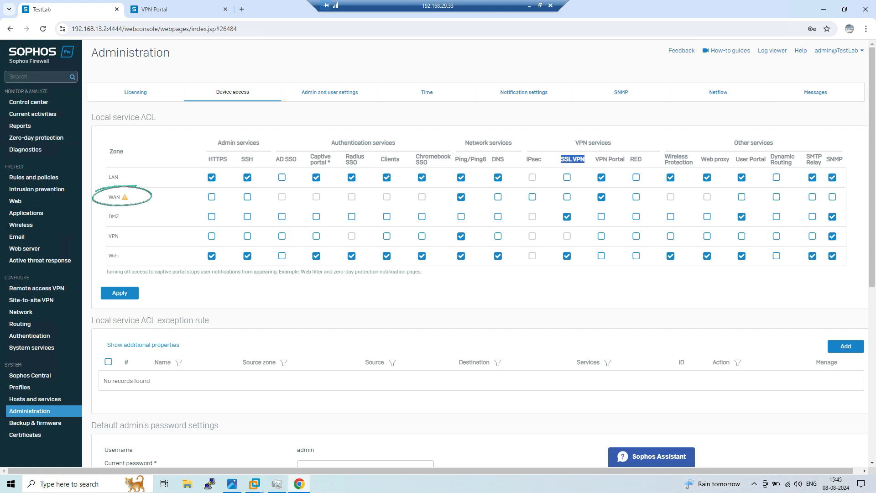
{"action": "double_click", "coordinate": [114, 197]}
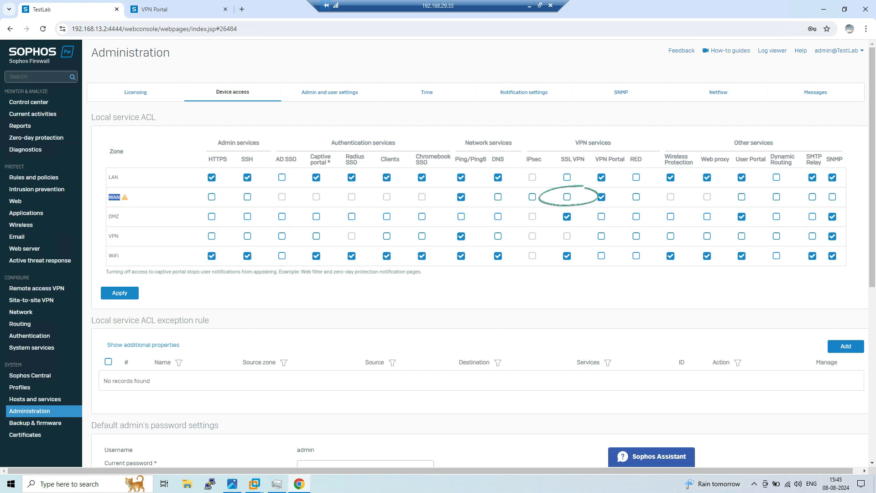
{"action": "left_click", "coordinate": [567, 197]}
{"action": "left_click", "coordinate": [120, 292]}
{"action": "left_click", "coordinate": [413, 259]}
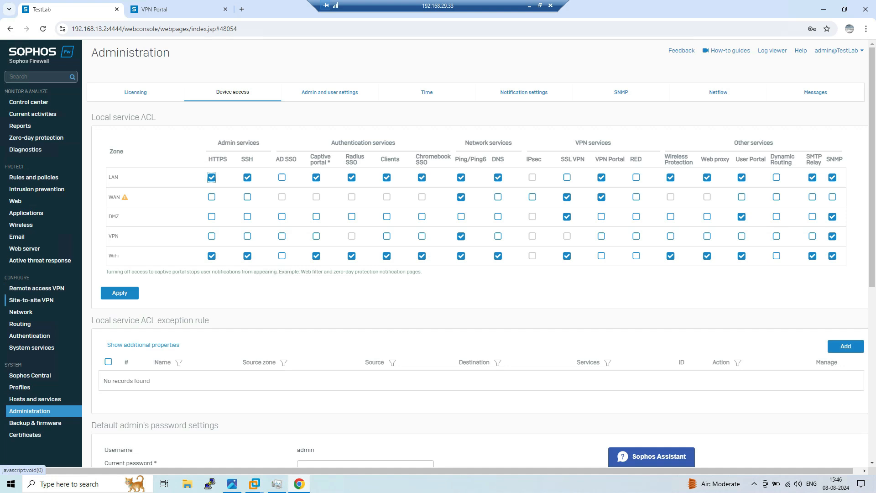
{"action": "left_click", "coordinate": [36, 288]}
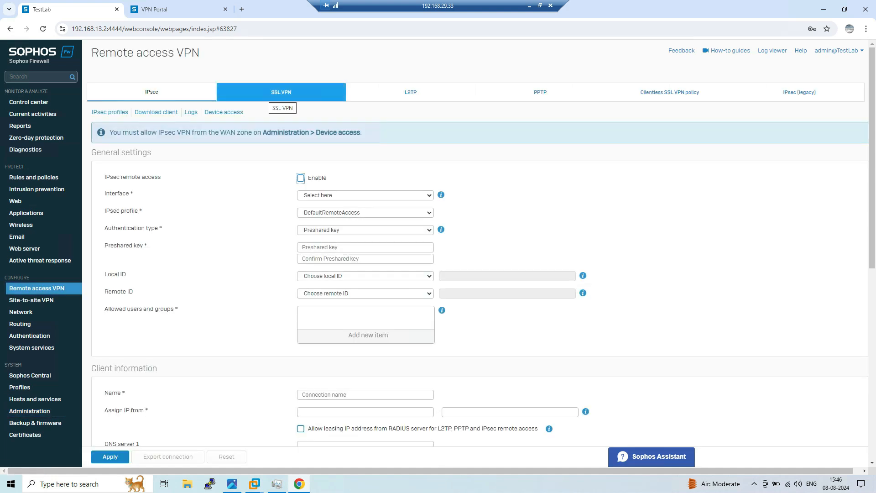
Go to the SSL VPN tab and open the SSL VPN global settings
{"action": "left_click", "coordinate": [279, 94]}
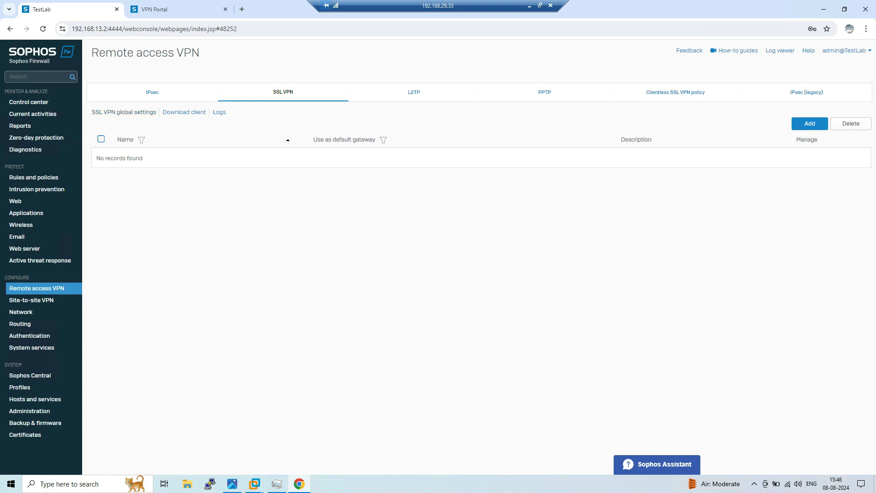
{"action": "left_click", "coordinate": [123, 112]}
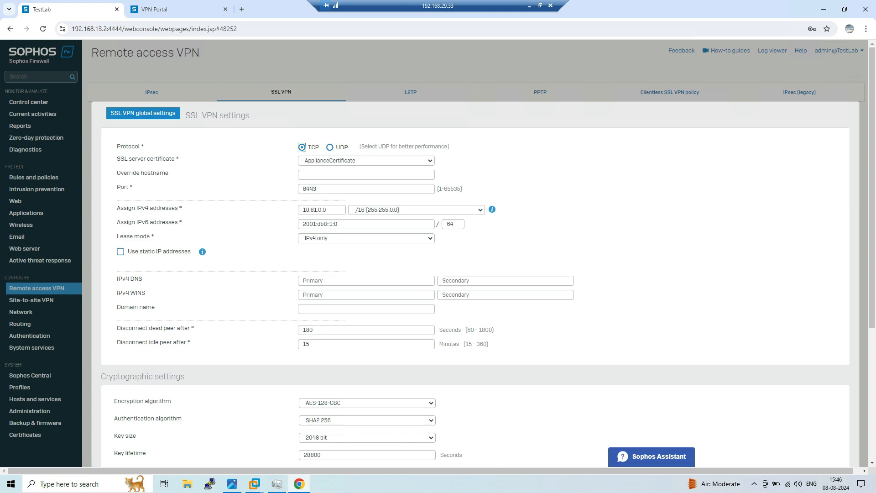
Review the TCP port 8443 and 10.81.0.0 address pool, then cancel without changes
{"action": "left_click", "coordinate": [315, 189]}
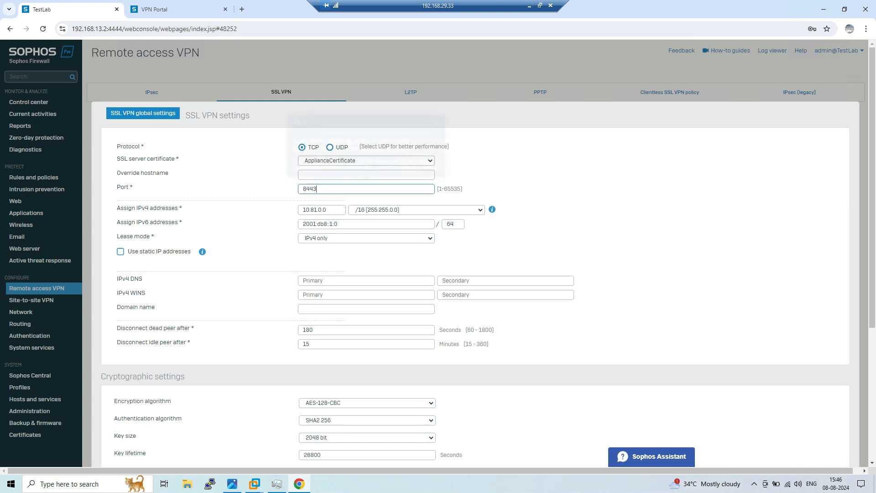
{"action": "double_click", "coordinate": [314, 189]}
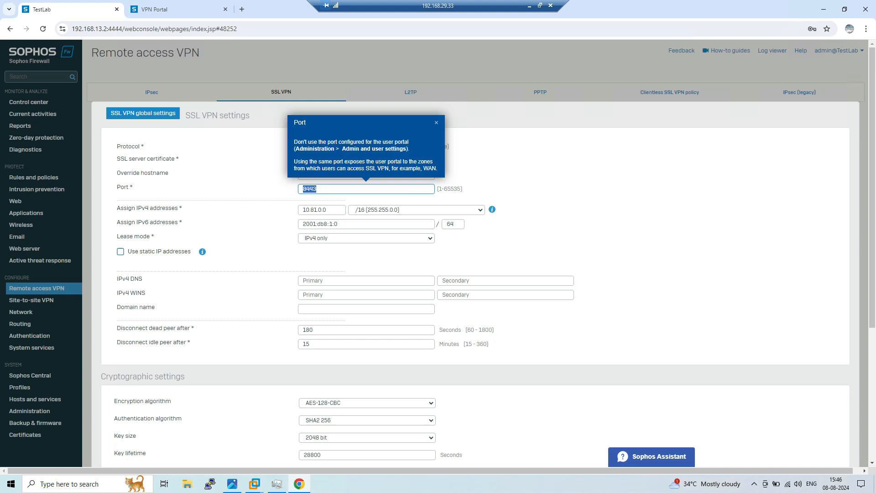
{"action": "left_click", "coordinate": [359, 188]}
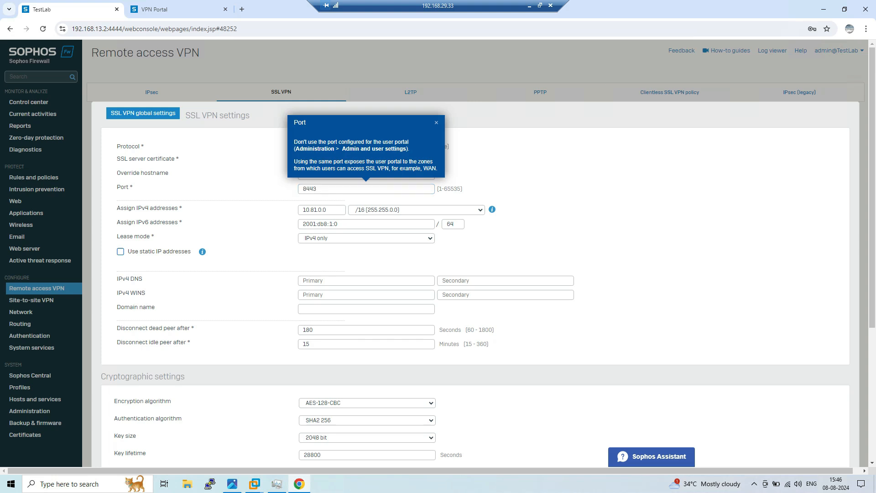
{"action": "left_click_drag", "start_coordinate": [274, 209], "coordinate": [273, 139]}
{"action": "left_click", "coordinate": [273, 183]}
{"action": "left_click_drag", "start_coordinate": [330, 210], "coordinate": [299, 210]}
{"action": "left_click", "coordinate": [437, 122]}
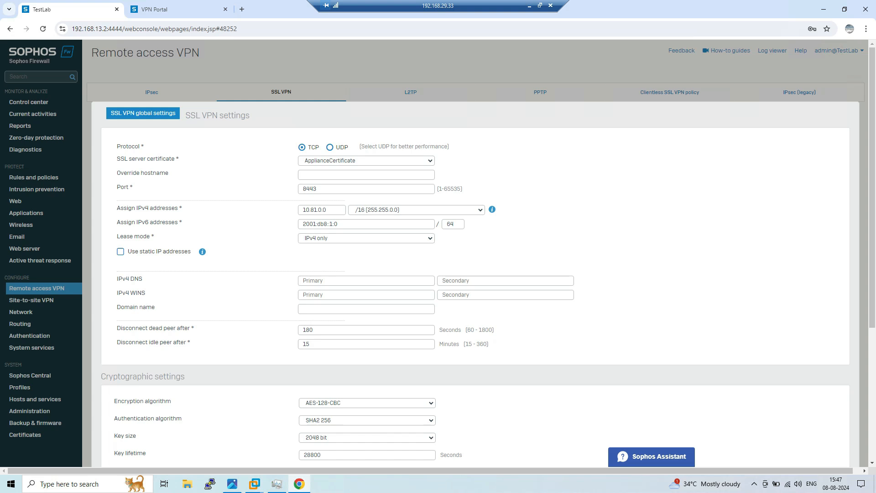
{"action": "scroll", "coordinate": [475, 251], "scroll_direction": "down", "scroll_amount": 3}
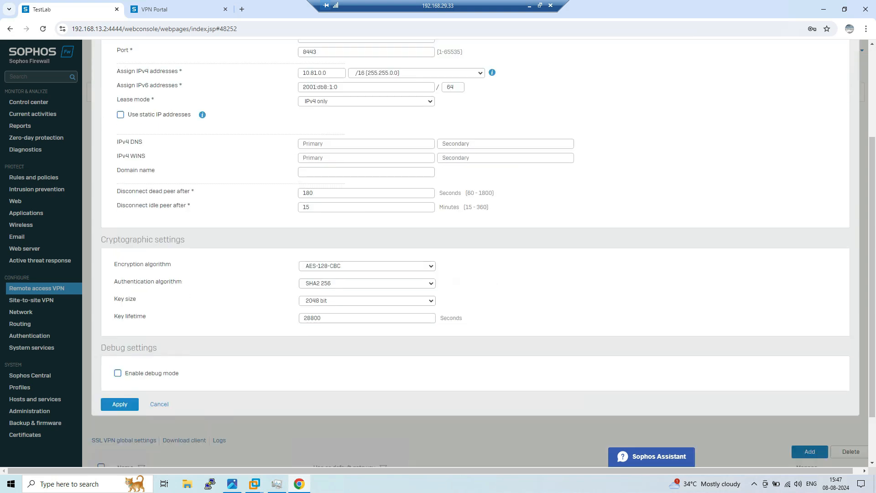
{"action": "scroll", "coordinate": [474, 251], "scroll_direction": "up", "scroll_amount": 3}
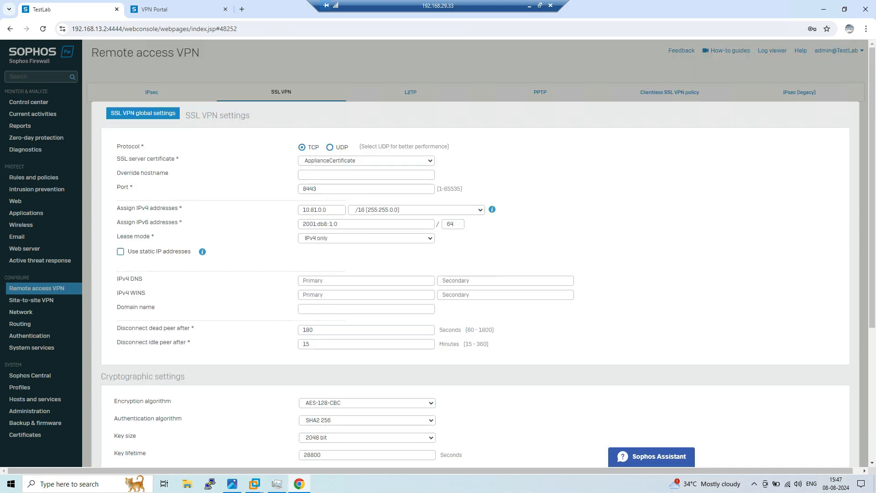
{"action": "scroll", "coordinate": [475, 251], "scroll_direction": "down", "scroll_amount": 1}
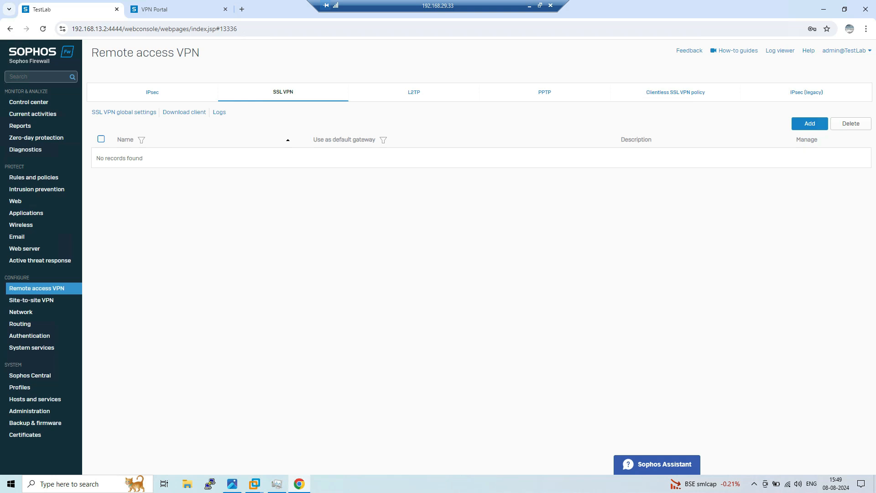
Add a manual SSL VPN policy named 'Test' with the VPN test user as member
{"action": "left_click", "coordinate": [809, 123]}
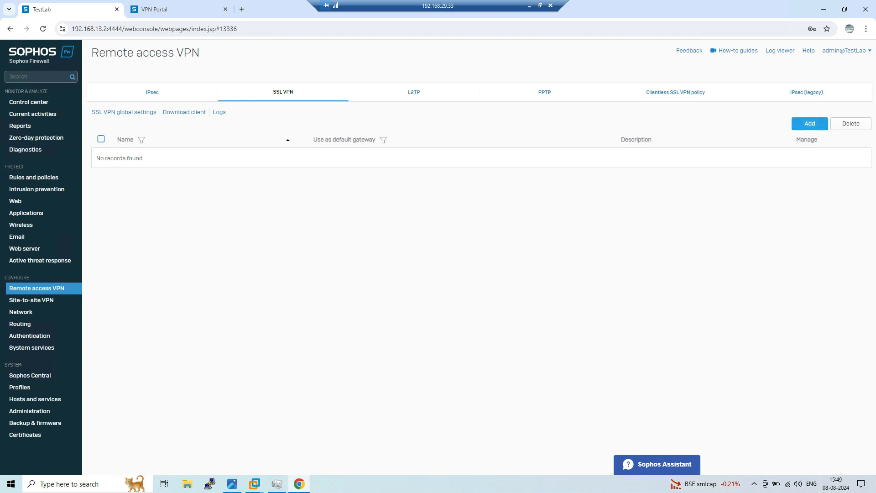
{"action": "left_click", "coordinate": [345, 272]}
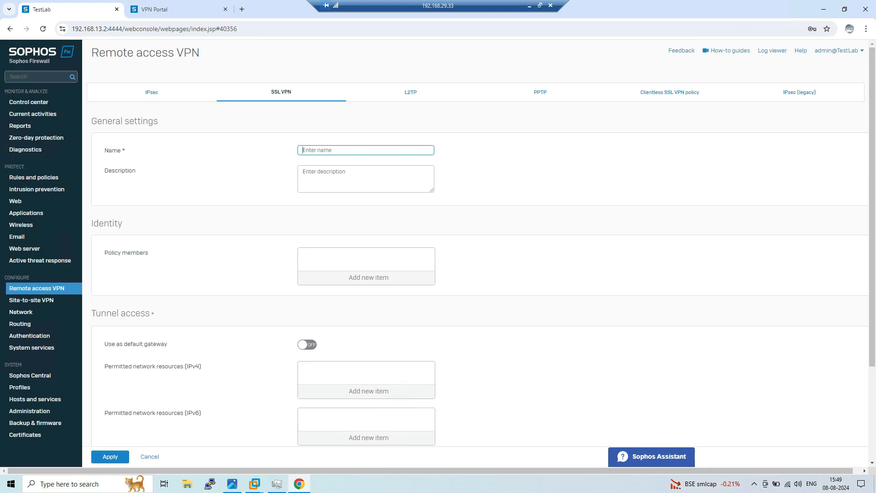
{"action": "type", "text": "Test"}
{"action": "left_click", "coordinate": [368, 277]}
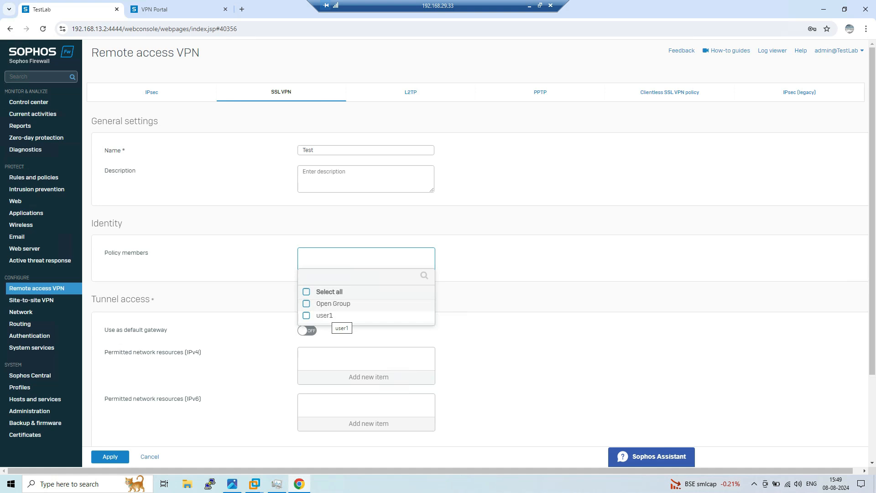
{"action": "left_click", "coordinate": [328, 316]}
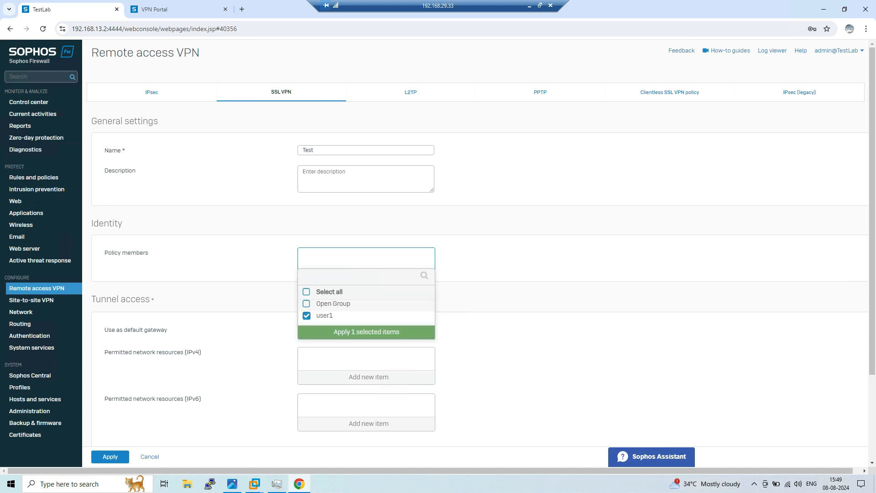
{"action": "left_click", "coordinate": [366, 332]}
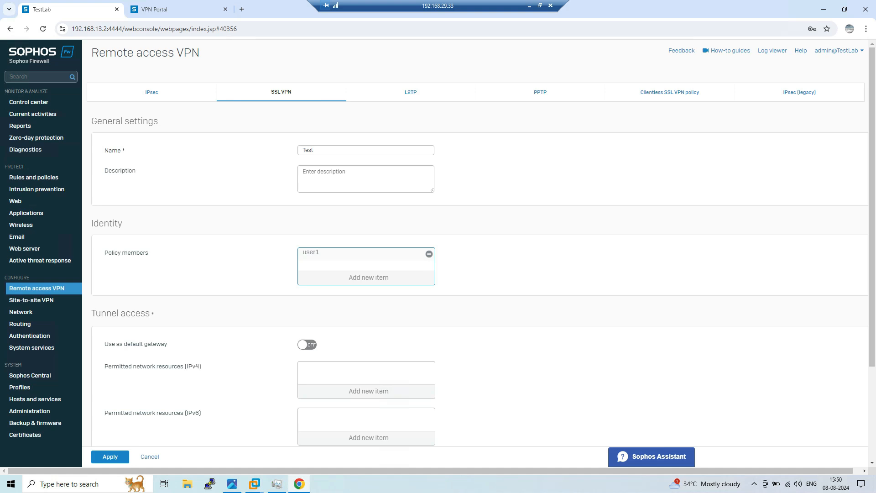
Permit the 172.16.0.0 network as the policy's IPv4 resource and save the Test policy
{"action": "scroll", "coordinate": [479, 273], "scroll_direction": "down", "scroll_amount": 2}
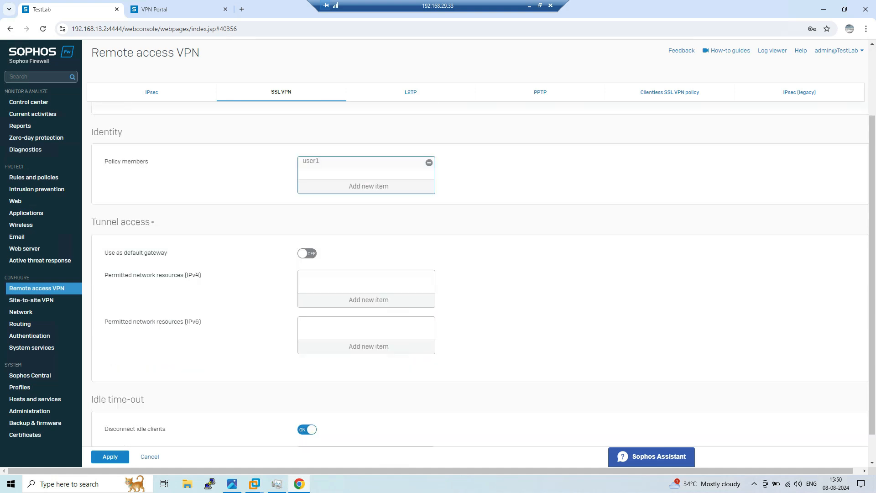
{"action": "left_click_drag", "start_coordinate": [105, 275], "coordinate": [201, 275]}
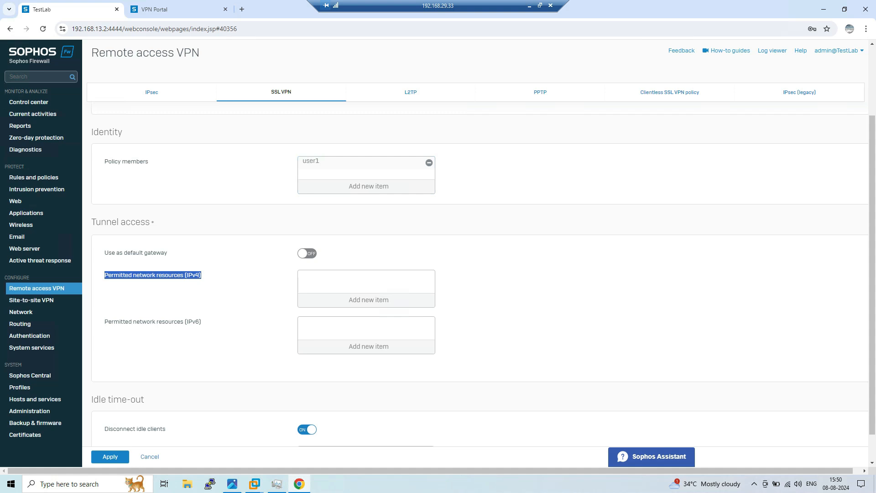
{"action": "left_click", "coordinate": [369, 300]}
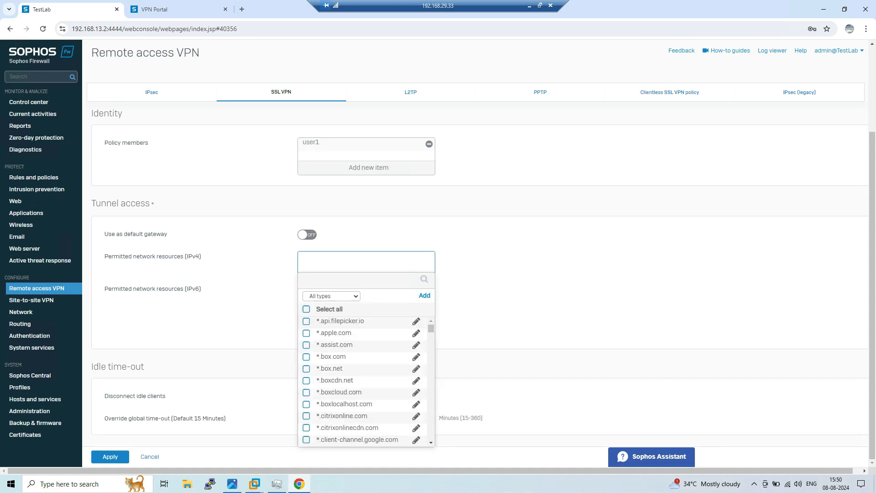
{"action": "left_click", "coordinate": [233, 484]}
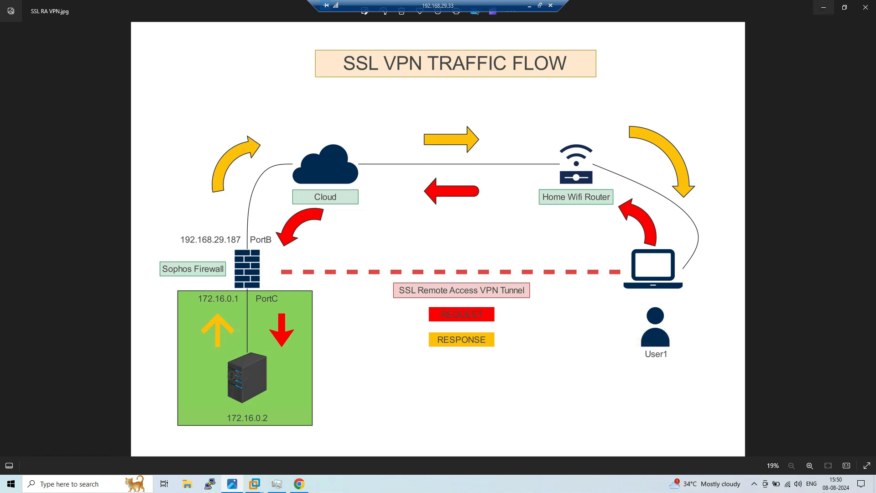
{"action": "key", "text": "alt+Tab"}
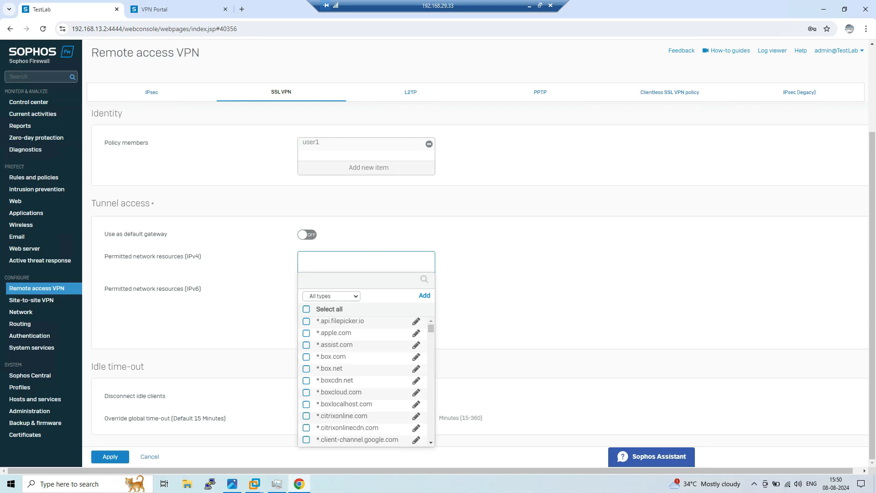
{"action": "left_click", "coordinate": [332, 297]}
{"action": "left_click", "coordinate": [321, 336]}
{"action": "left_click", "coordinate": [306, 321]}
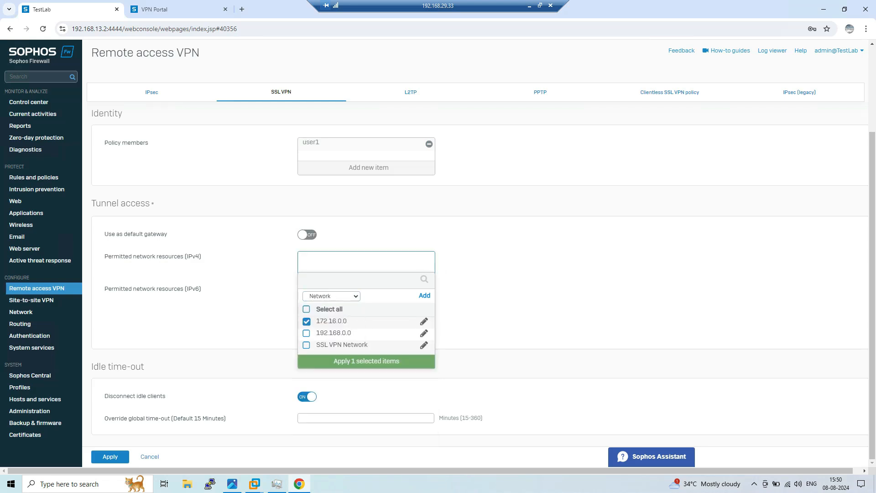
{"action": "left_click", "coordinate": [367, 362]}
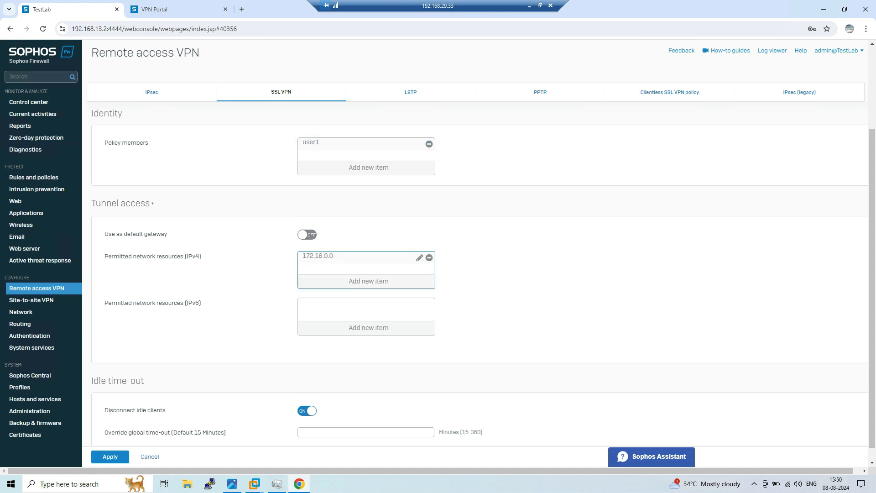
{"action": "scroll", "coordinate": [479, 274], "scroll_direction": "up", "scroll_amount": 3}
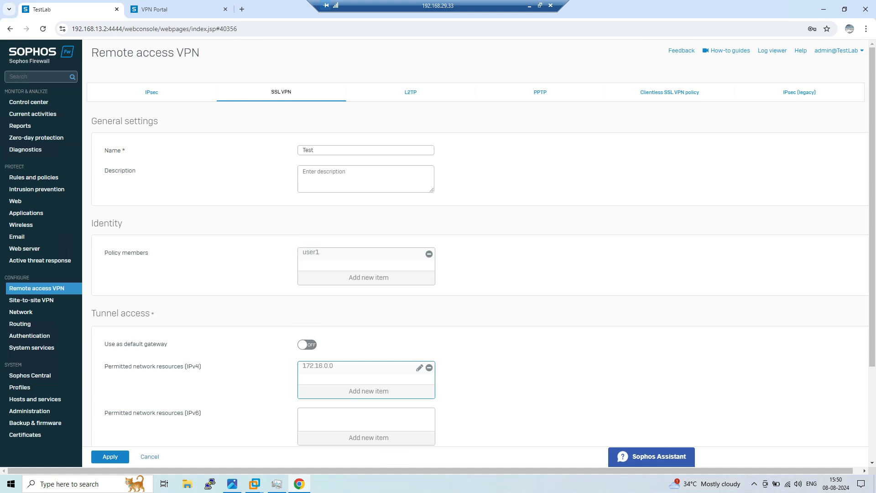
{"action": "scroll", "coordinate": [479, 273], "scroll_direction": "down", "scroll_amount": 3}
{"action": "left_click", "coordinate": [110, 456]}
{"action": "left_click", "coordinate": [413, 266]}
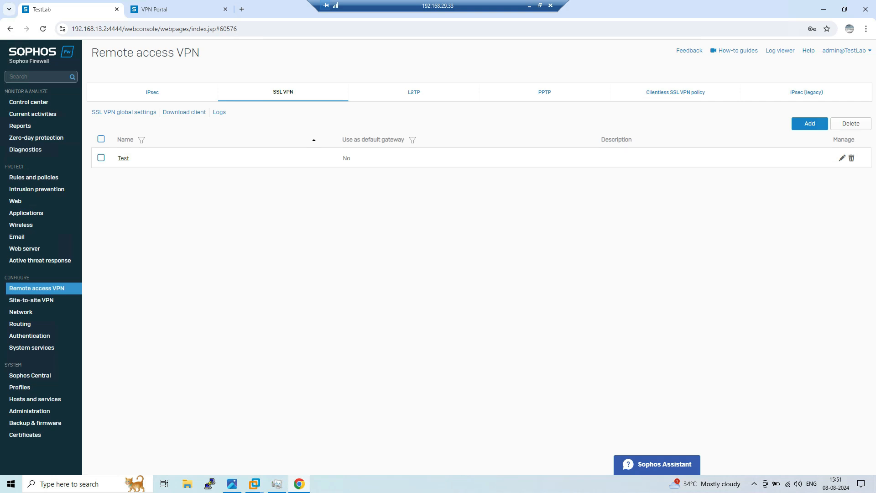
Delete the 192.168.29.187 connection from Sophos Connect, then go to the VPN Portal login
{"action": "left_click", "coordinate": [754, 483]}
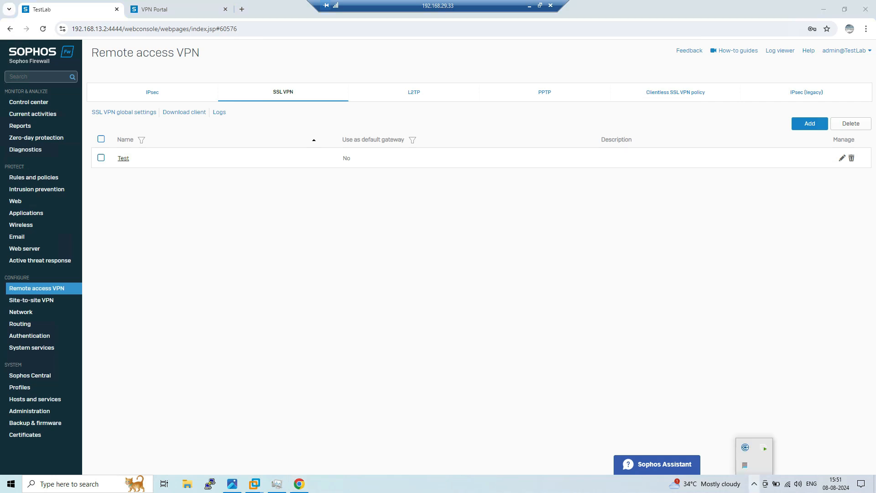
{"action": "left_click", "coordinate": [745, 448]}
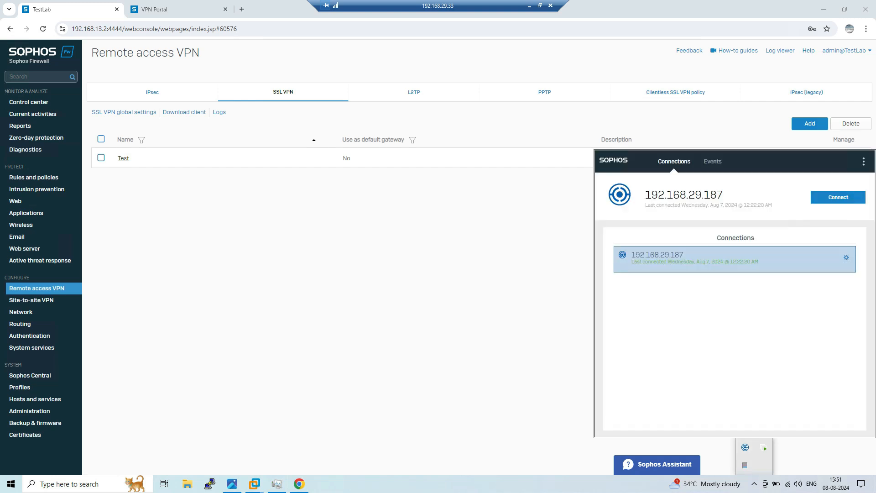
{"action": "left_click", "coordinate": [847, 258]}
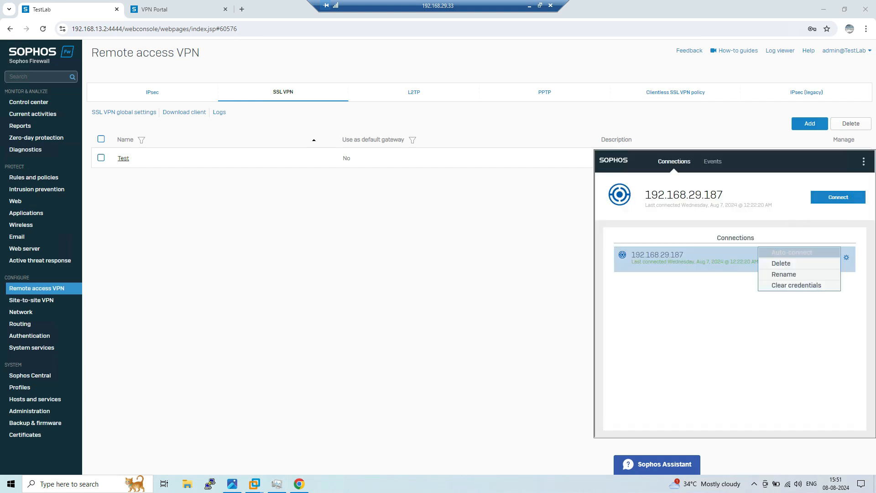
{"action": "left_click", "coordinate": [782, 263]}
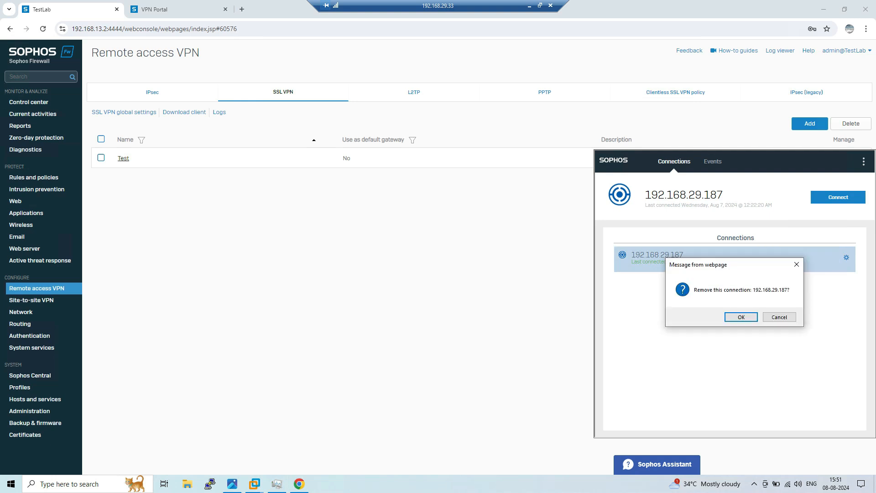
{"action": "key", "text": "Return"}
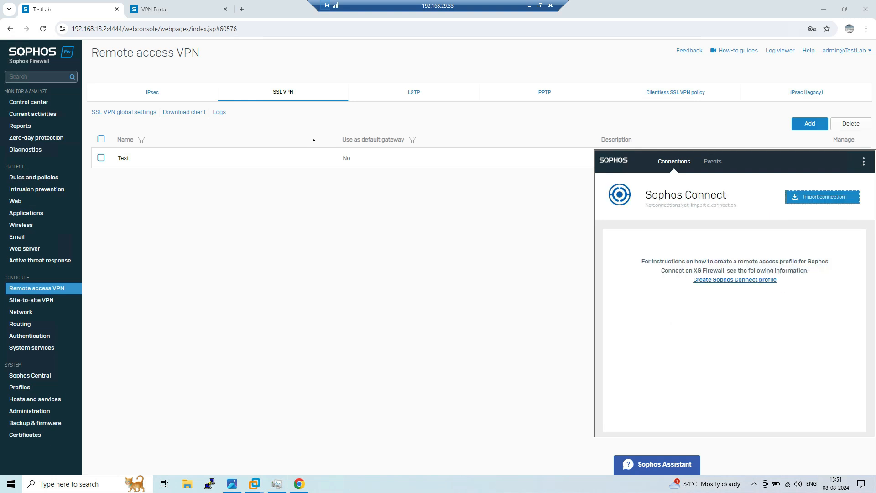
{"action": "left_click", "coordinate": [169, 9]}
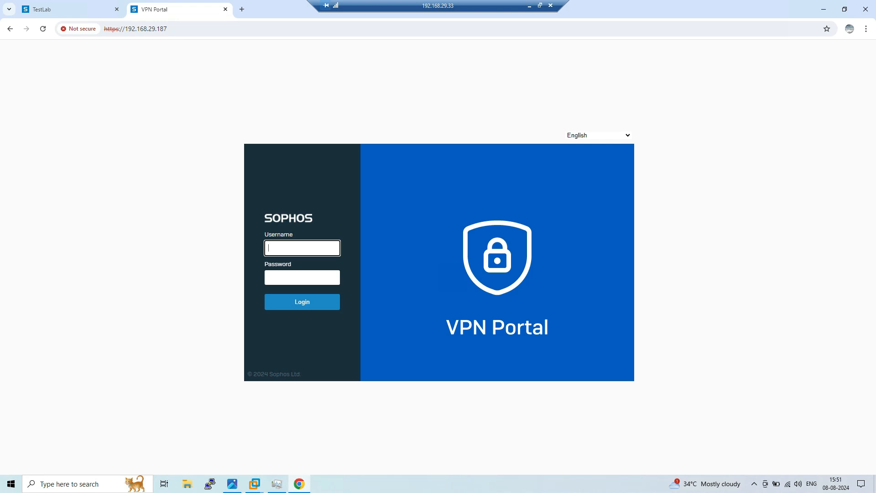
Sign in to the VPN Portal as user1 with the account password
{"action": "type", "text": "user1"}
{"action": "key", "text": "Tab"}
{"action": "type", "text": "••••••••••"}
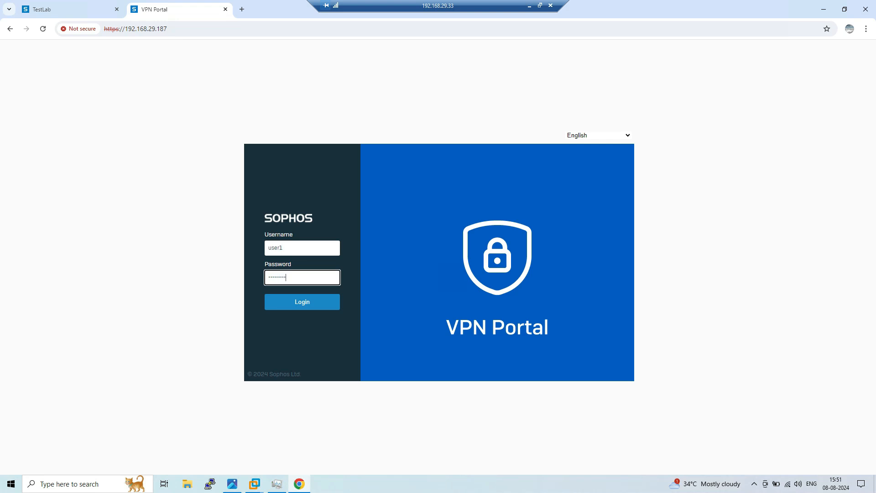
{"action": "key", "text": "Return"}
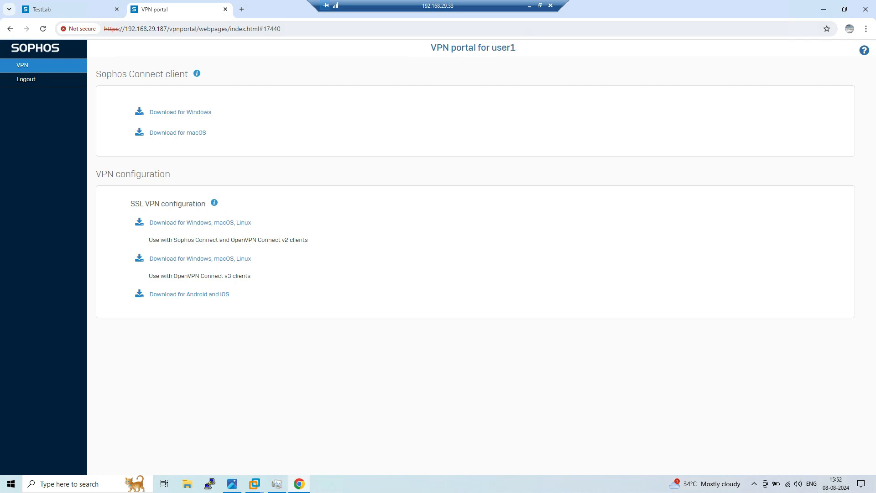
Download the SSL VPN configuration sslvpn-user1-client-config.ovpn and open it for import
{"action": "left_click_drag", "start_coordinate": [189, 74], "coordinate": [96, 74]}
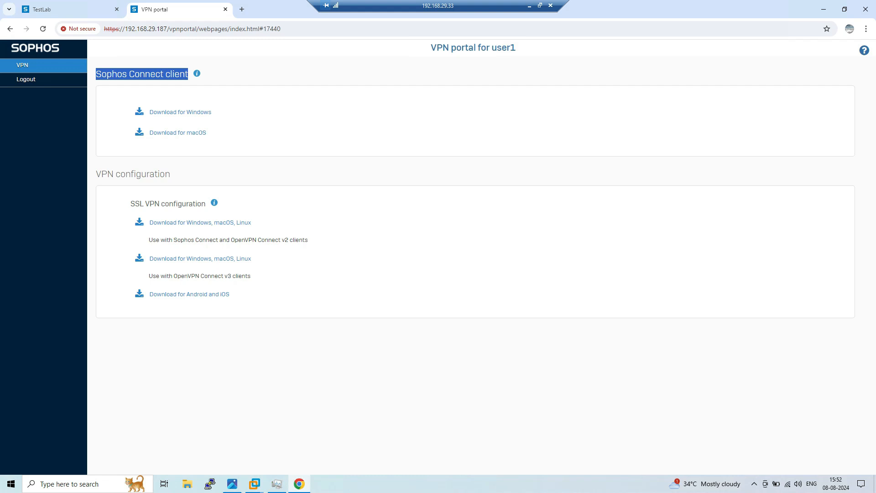
{"action": "left_click_drag", "start_coordinate": [149, 240], "coordinate": [222, 240]}
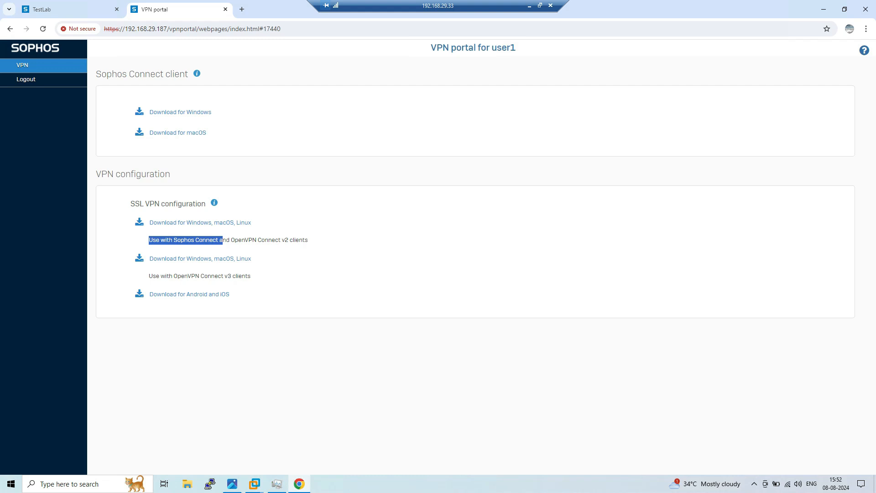
{"action": "left_click", "coordinate": [199, 223]}
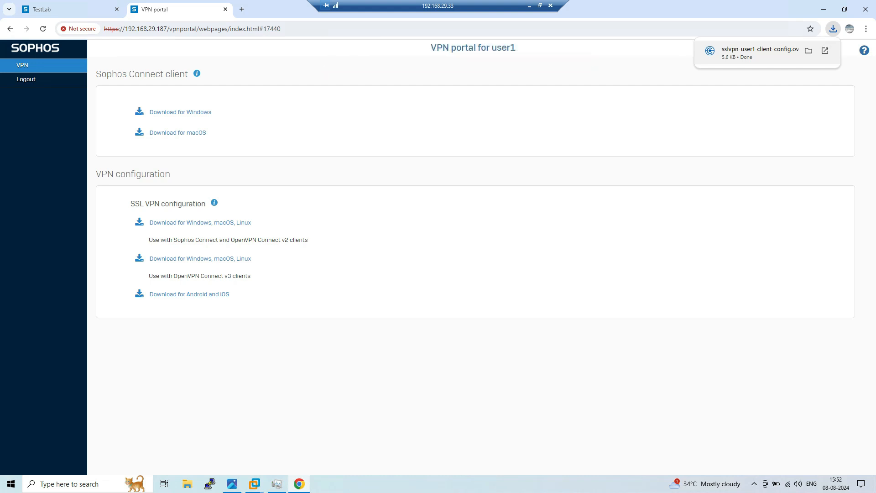
{"action": "left_click", "coordinate": [760, 50]}
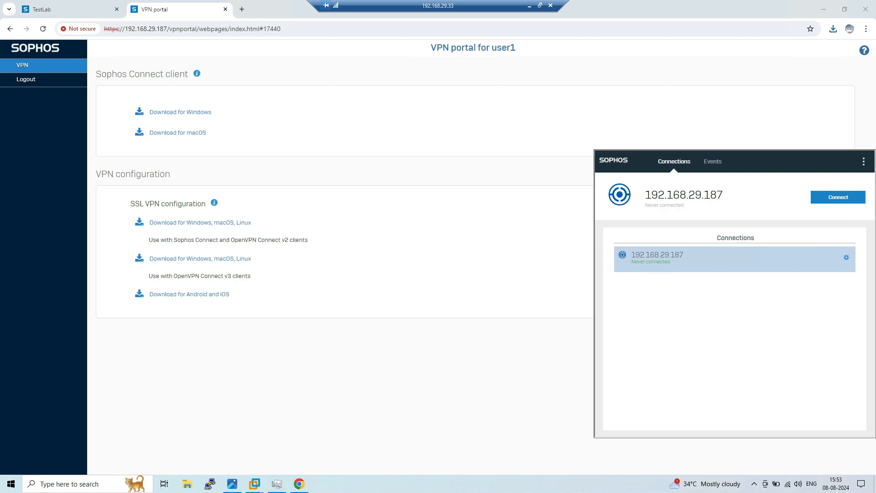
Sign in to Sophos Connect as user1 to bring up the SSL VPN tunnel to 192.168.29.187
{"action": "left_click", "coordinate": [838, 197]}
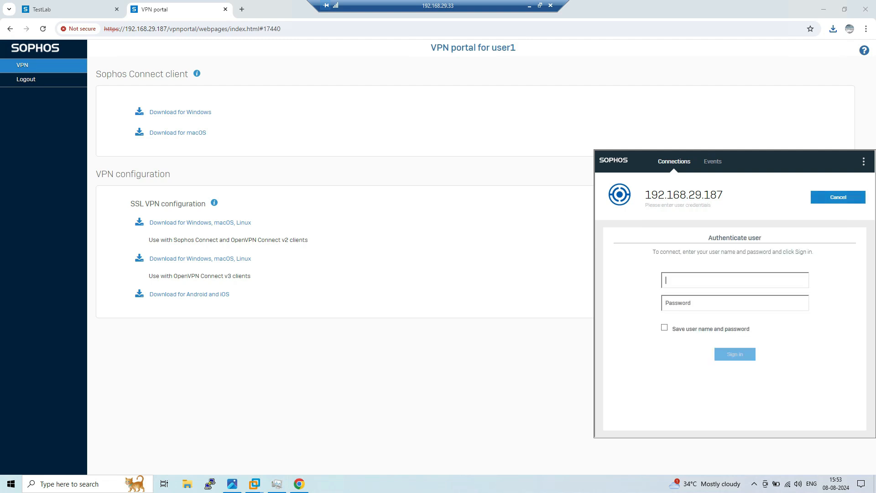
{"action": "type", "text": "user1"}
{"action": "key", "text": "Tab"}
{"action": "type", "text": "••••••••••"}
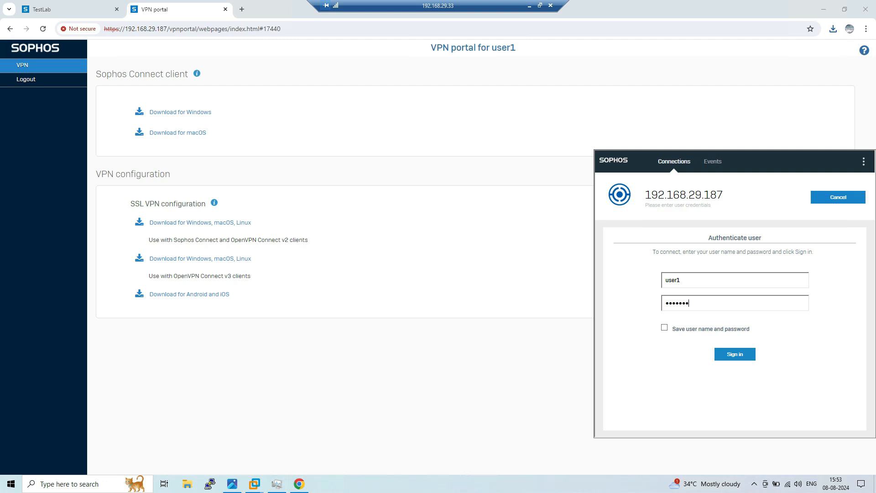
{"action": "key", "text": "Return"}
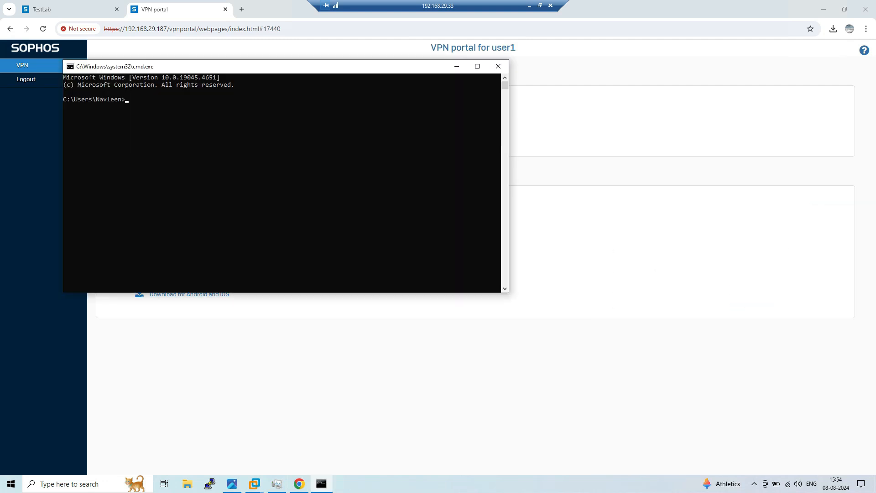
Run ipconfig and confirm the VPN adapter Ethernet 2 has IPv4 address 10.81.0.2
{"action": "type", "text": "ipconfig"}
{"action": "key", "text": "Return"}
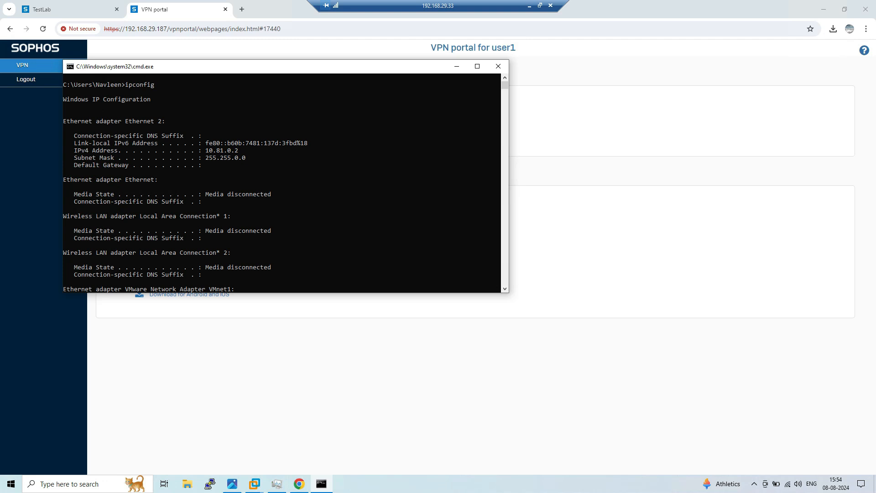
{"action": "left_click_drag", "start_coordinate": [202, 150], "coordinate": [238, 150]}
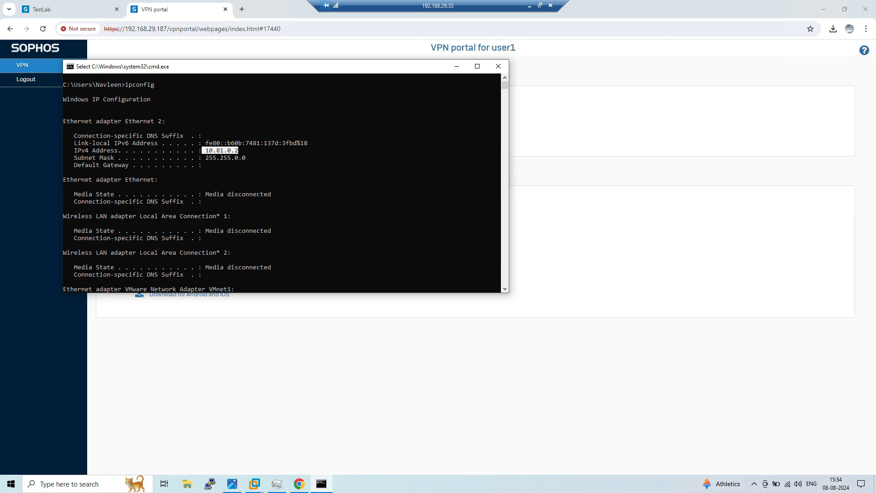
{"action": "left_click", "coordinate": [45, 9]}
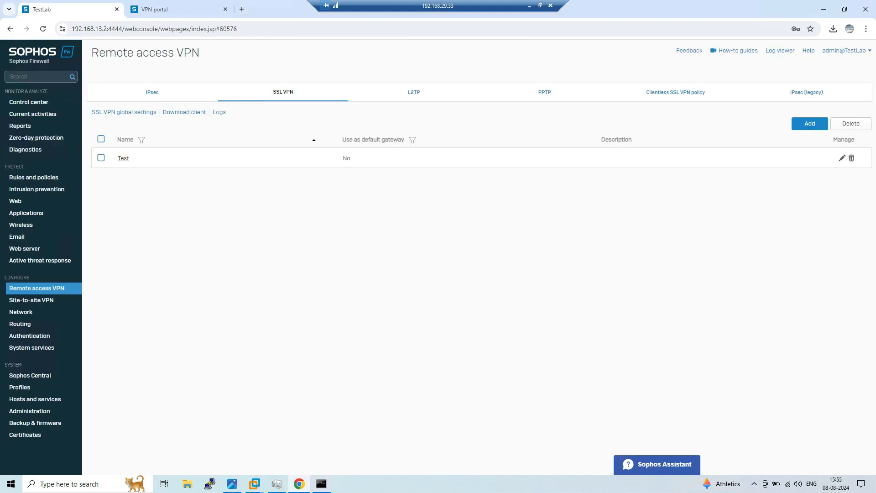
Check Live users shows the VPN user on an SSL VPN tunnel from host 10.81.0.2
{"action": "left_click", "coordinate": [32, 114]}
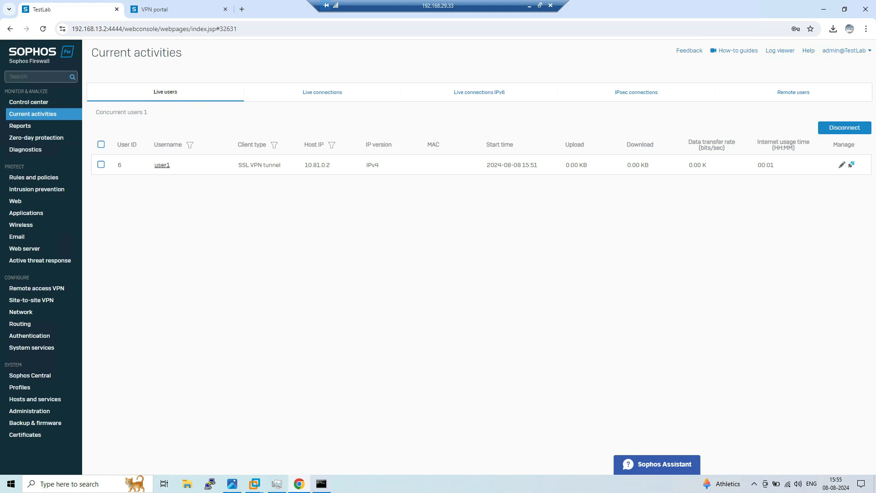
{"action": "left_click_drag", "start_coordinate": [238, 164], "coordinate": [330, 164]}
{"action": "left_click", "coordinate": [329, 206]}
{"action": "left_click", "coordinate": [30, 336]}
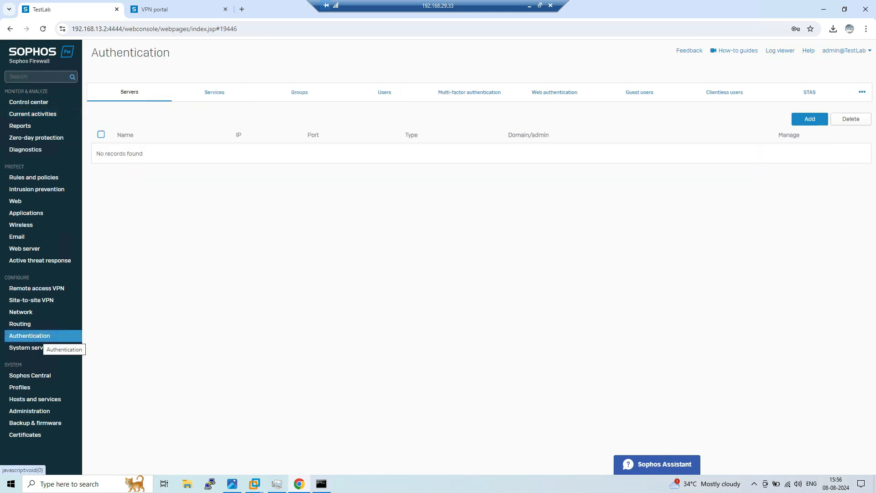
From the Users list, start a new user and place it in Open Group
{"action": "left_click", "coordinate": [385, 92]}
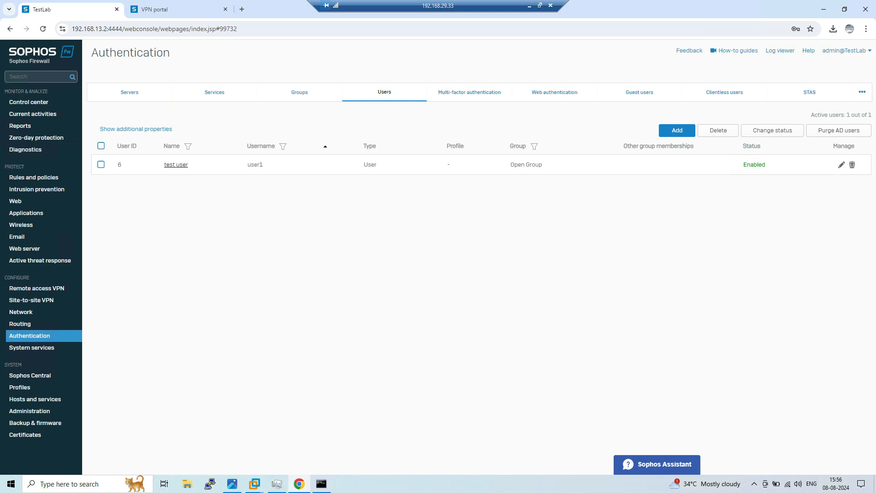
{"action": "left_click", "coordinate": [677, 130]}
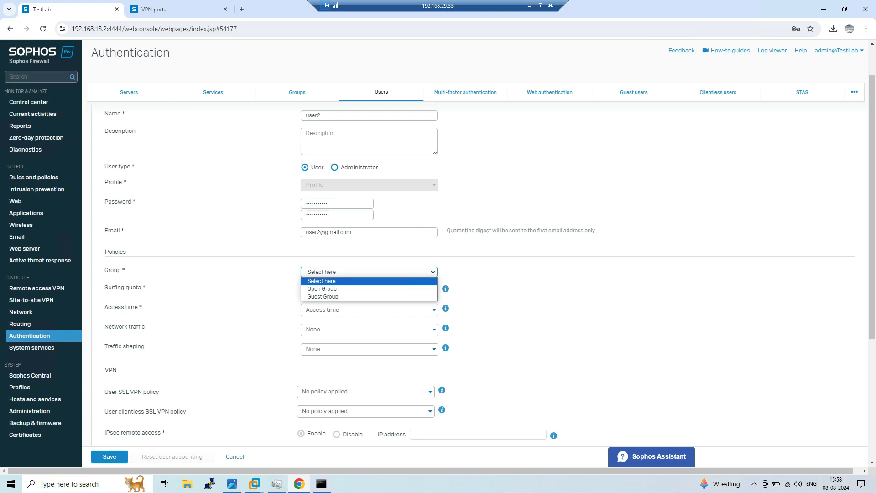
{"action": "left_click", "coordinate": [322, 288]}
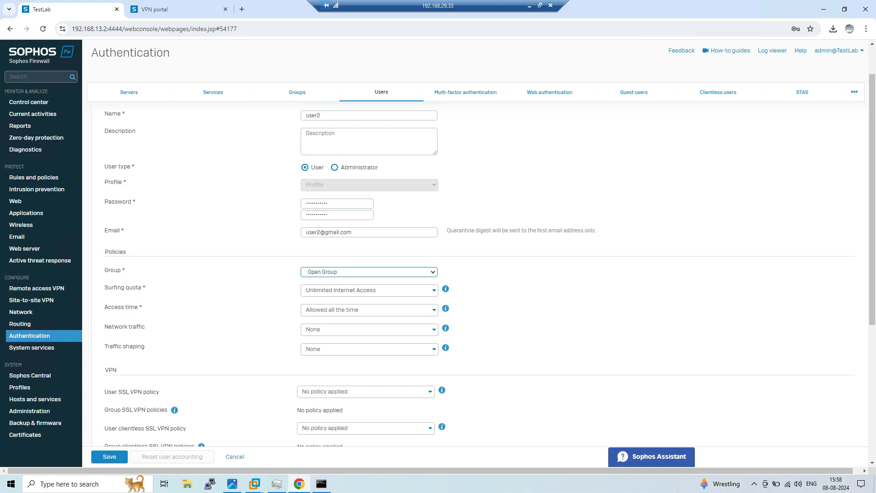
Set the user's SSL VPN policy to Test and save the user
{"action": "scroll", "coordinate": [475, 273], "scroll_direction": "down", "scroll_amount": 3}
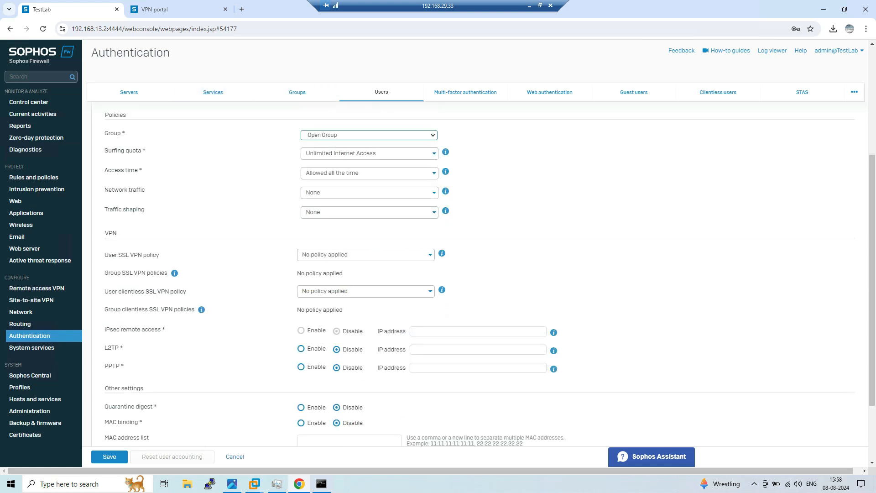
{"action": "left_click_drag", "start_coordinate": [105, 232], "coordinate": [411, 367]}
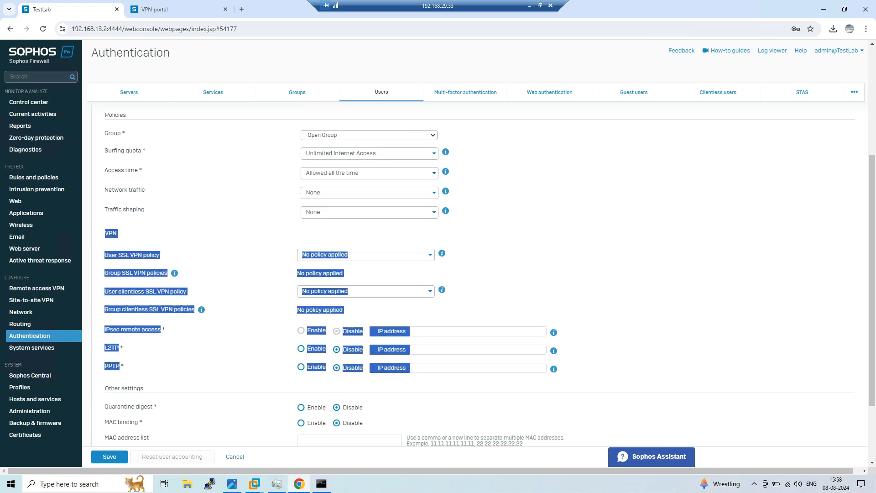
{"action": "left_click", "coordinate": [474, 383]}
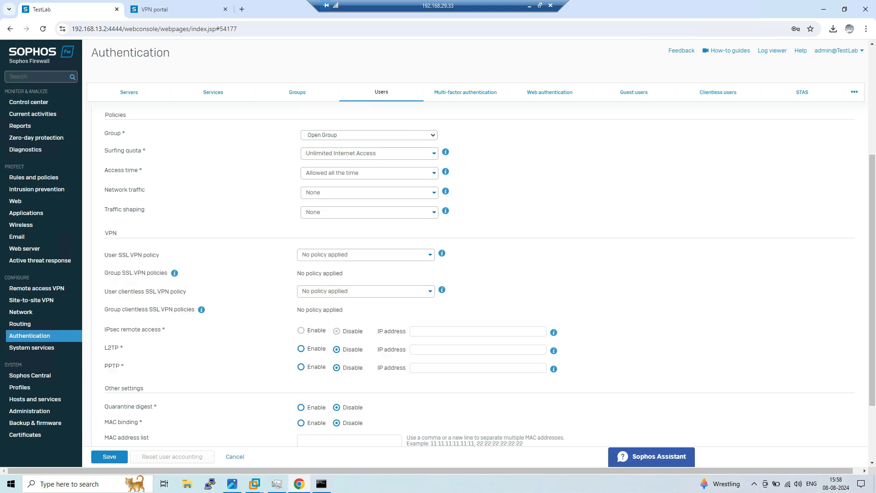
{"action": "left_click_drag", "start_coordinate": [108, 254], "coordinate": [159, 255]}
{"action": "left_click", "coordinate": [366, 255]}
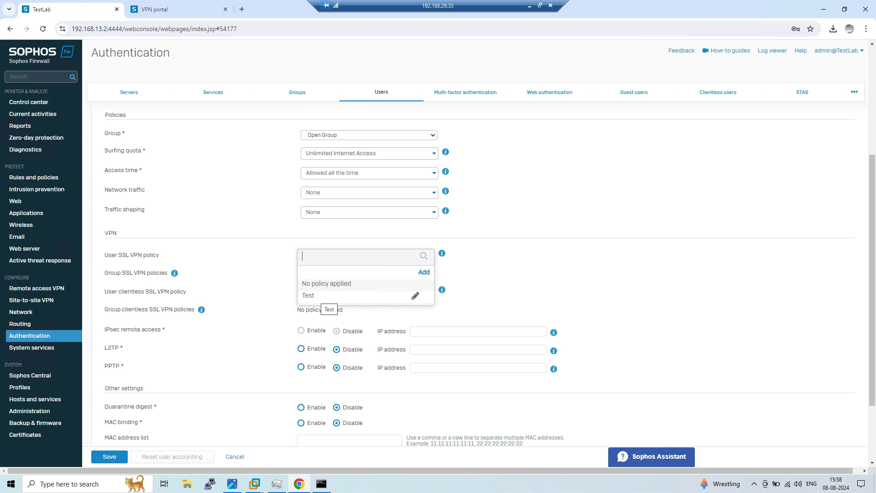
{"action": "left_click", "coordinate": [320, 295]}
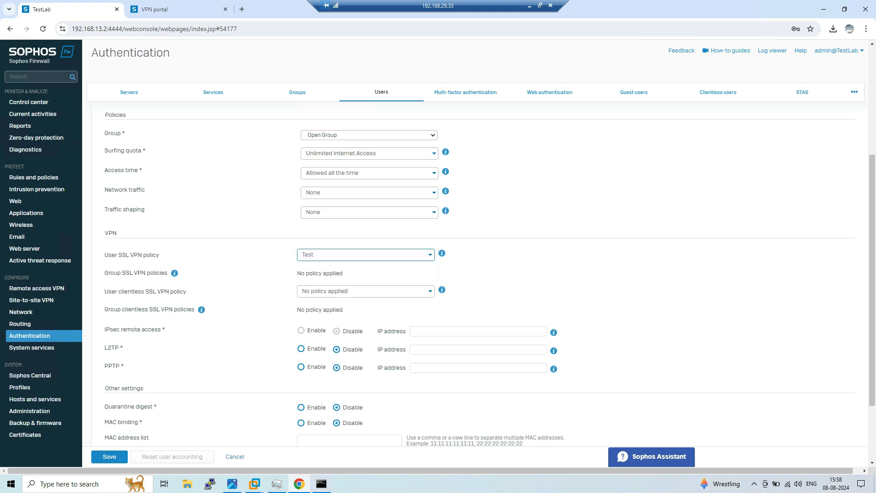
{"action": "left_click", "coordinate": [110, 456]}
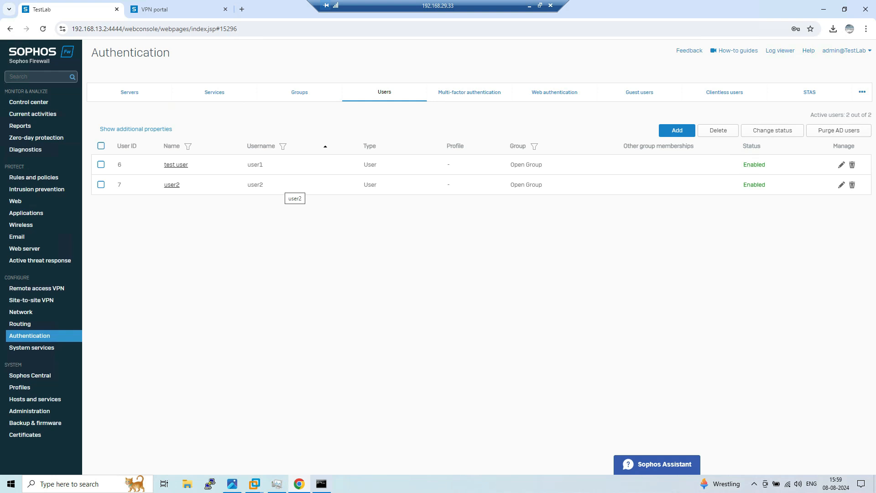
Disconnect the Sophos Connect session to 192.168.29.187 and return to the VPN portal tab
{"action": "left_click", "coordinate": [754, 483]}
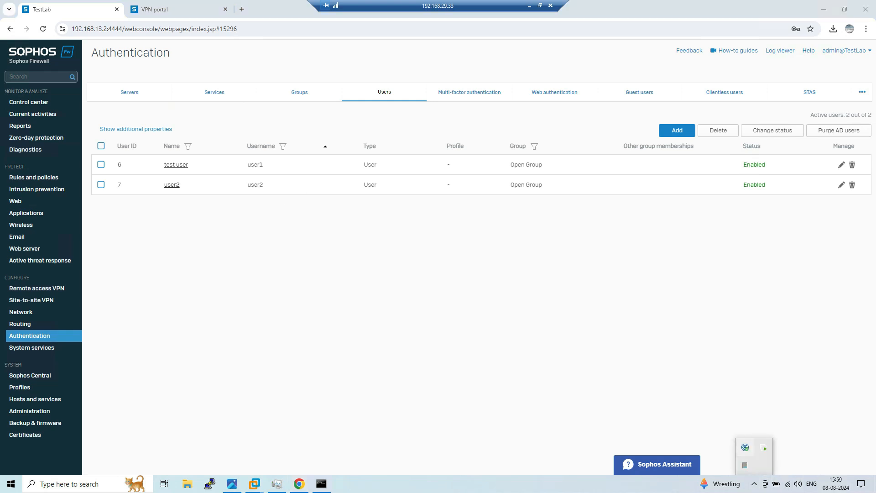
{"action": "left_click", "coordinate": [746, 447]}
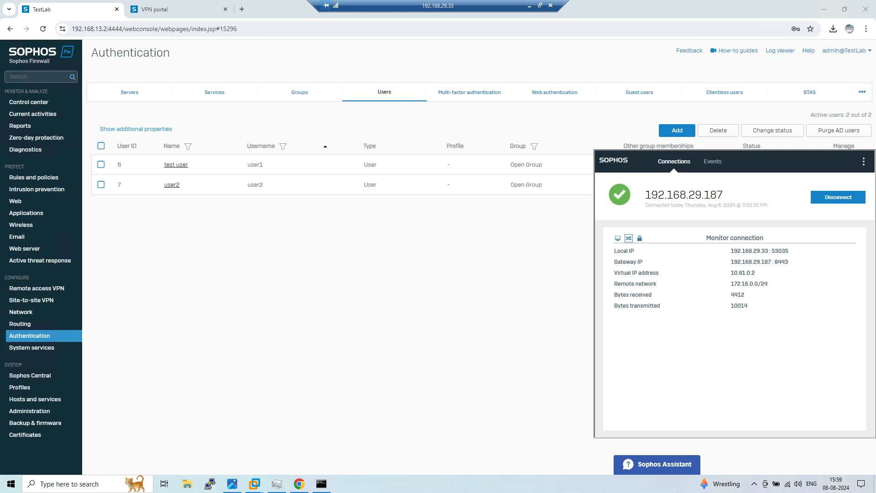
{"action": "left_click", "coordinate": [618, 238]}
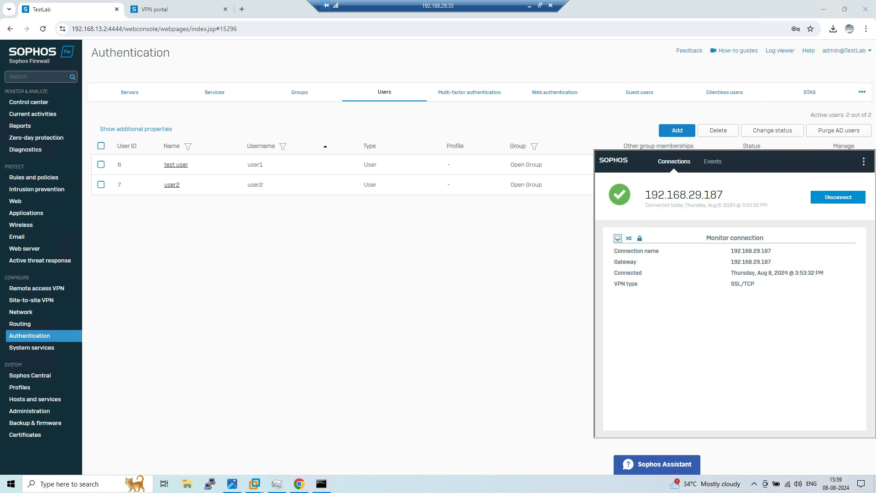
{"action": "left_click", "coordinate": [839, 197]}
{"action": "left_click", "coordinate": [493, 278]}
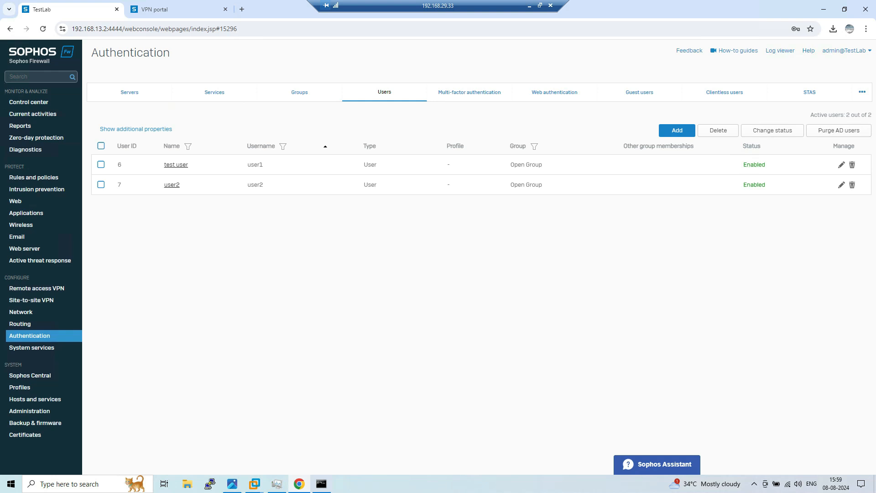
{"action": "key", "text": "ctrl+Tab"}
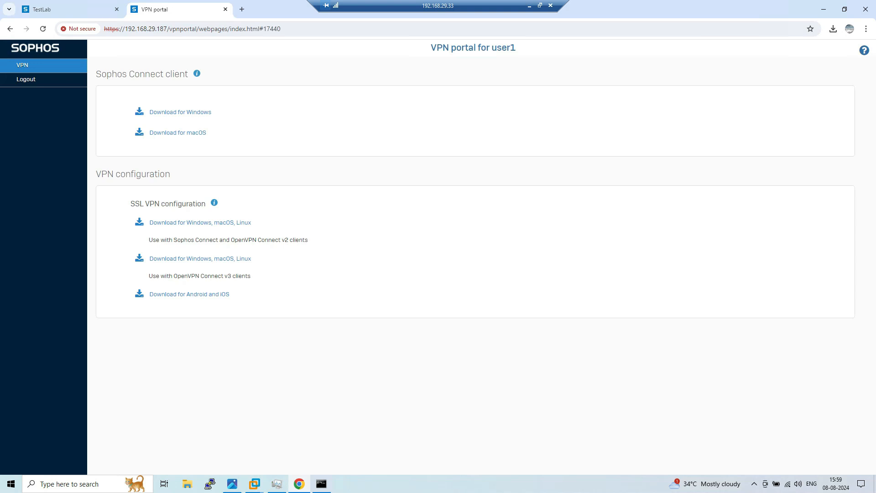
Log out of the VPN portal and sign back in as user2
{"action": "left_click", "coordinate": [26, 79]}
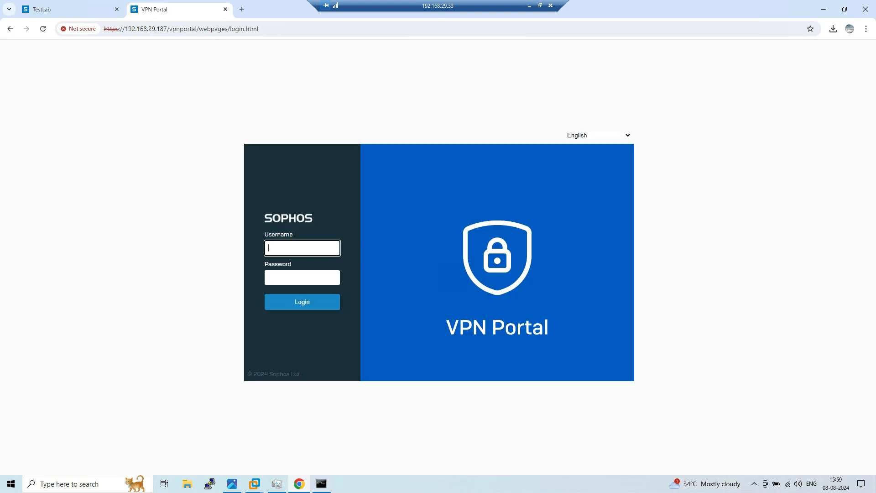
{"action": "type", "text": "Us"}
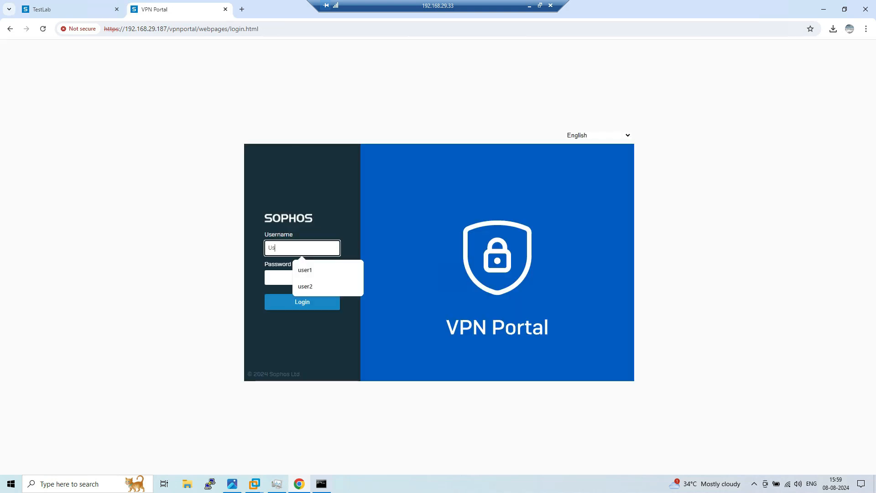
{"action": "key", "text": "BackSpace"}
{"action": "key", "text": "BackSpace"}
{"action": "type", "text": "uer"}
{"action": "key", "text": "BackSpace"}
{"action": "key", "text": "BackSpace"}
{"action": "type", "text": "ser"}
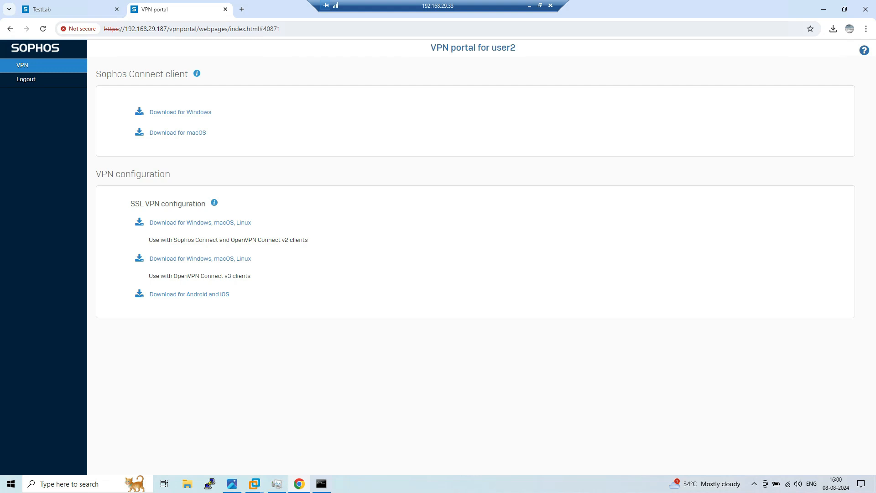
{"action": "left_click_drag", "start_coordinate": [516, 48], "coordinate": [492, 48]}
Download user2's SSL VPN configuration and delete the old 192.168.29.187 connection from Sophos Connect
{"action": "left_click", "coordinate": [200, 223]}
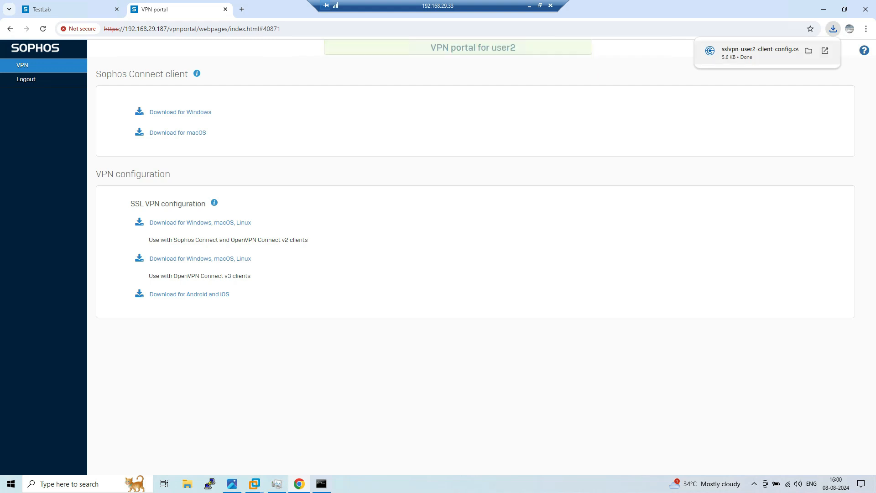
{"action": "left_click", "coordinate": [764, 51]}
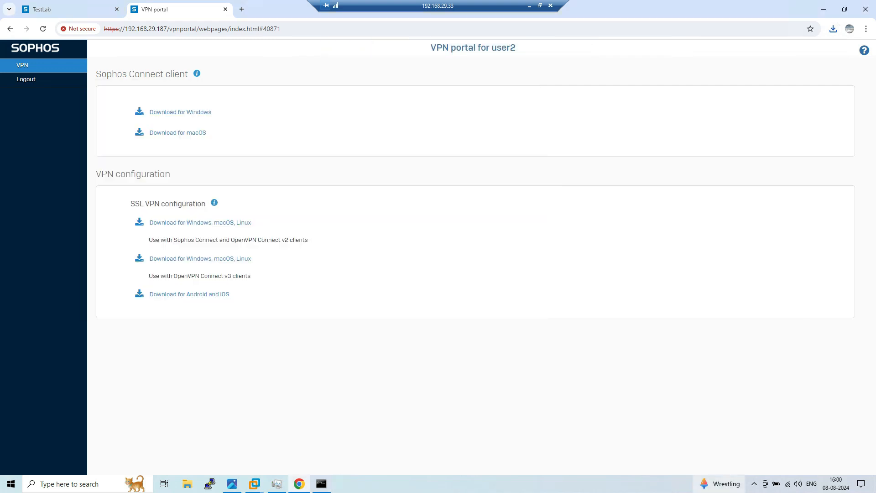
{"action": "left_click", "coordinate": [754, 484]}
{"action": "left_click", "coordinate": [745, 448]}
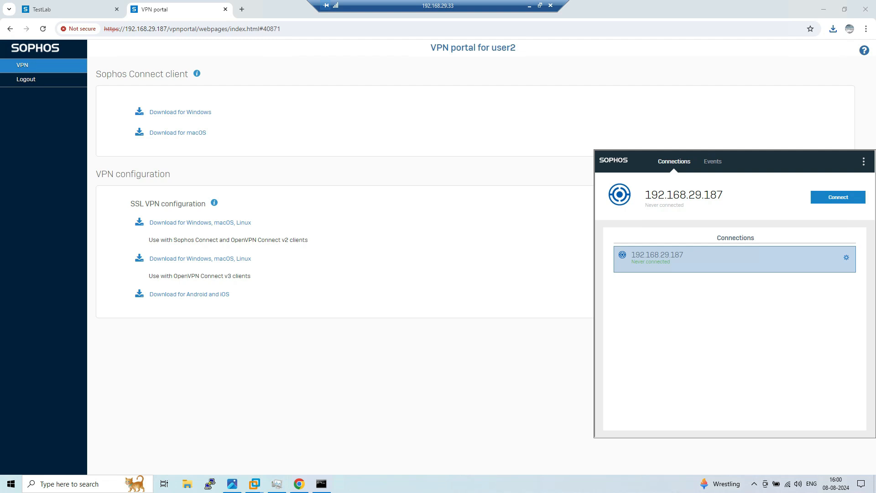
{"action": "left_click", "coordinate": [846, 258]}
{"action": "left_click", "coordinate": [780, 263]}
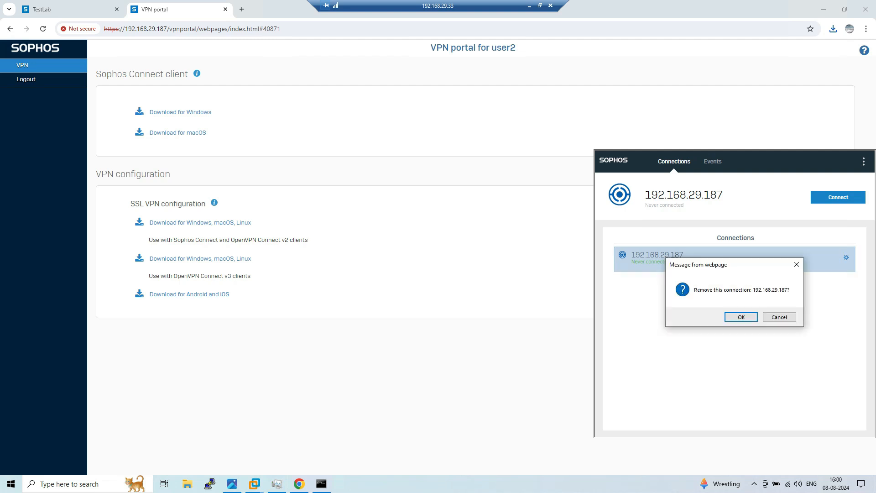
{"action": "left_click", "coordinate": [741, 317]}
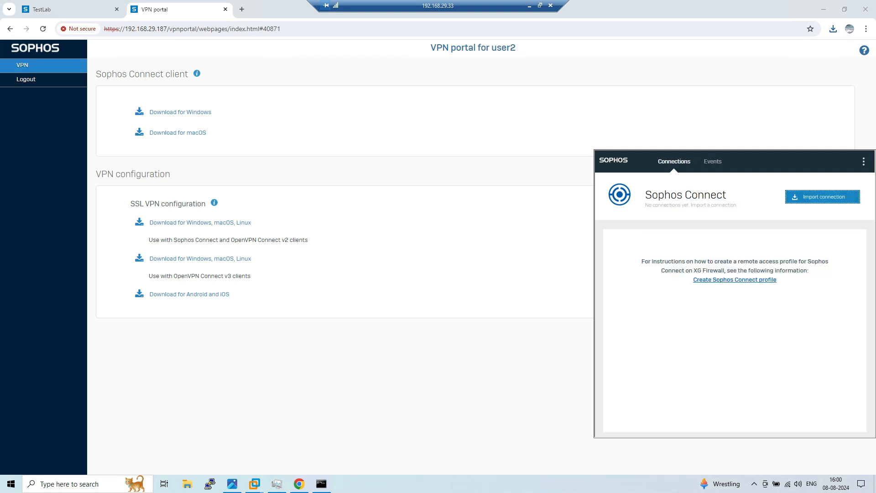
Show sslvpn-user2-client-config.ovpn in the Downloads folder and open it
{"action": "left_click", "coordinate": [833, 29]}
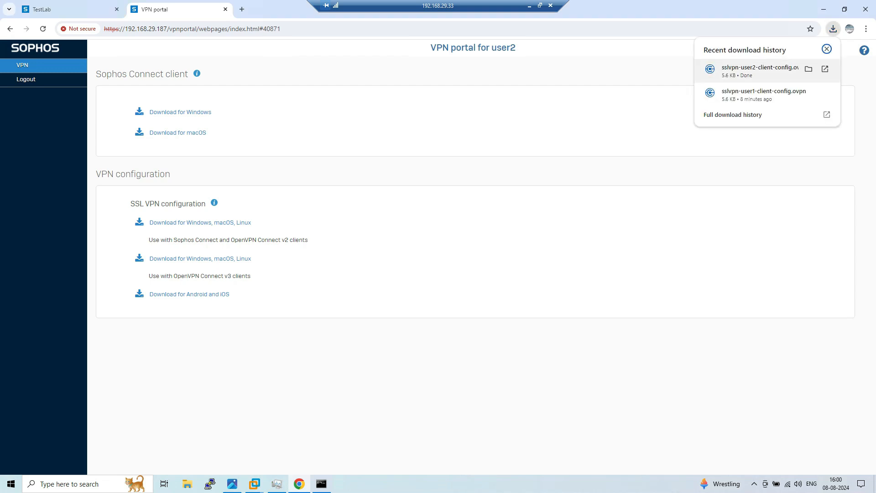
{"action": "left_click", "coordinate": [808, 69]}
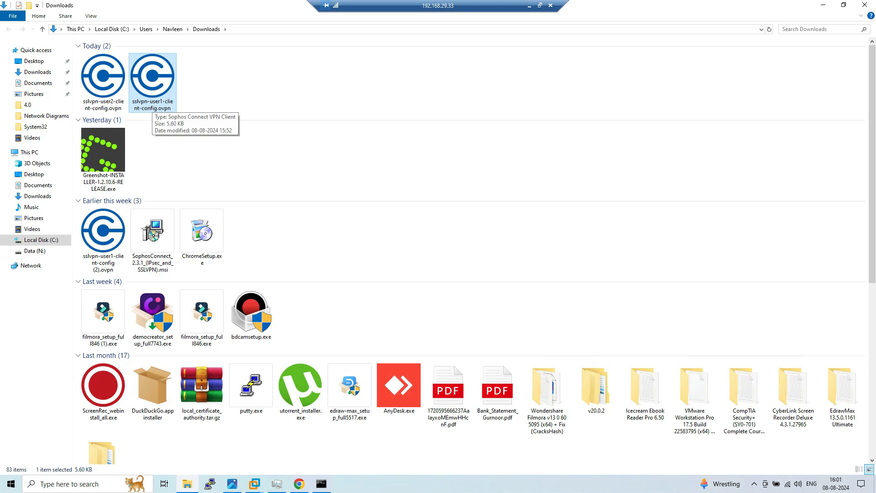
{"action": "left_click", "coordinate": [105, 91]}
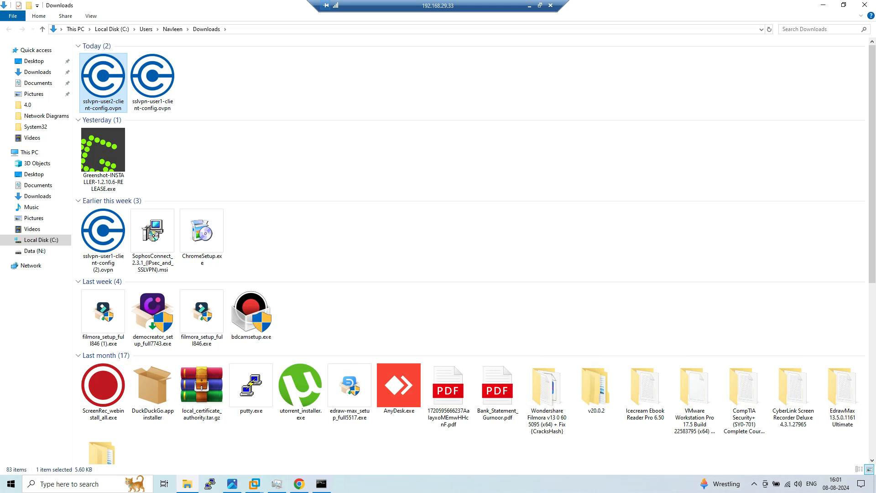
{"action": "double_click", "coordinate": [105, 91]}
Delete the remaining Sophos Connect connection and begin importing a new connection
{"action": "left_click", "coordinate": [754, 484]}
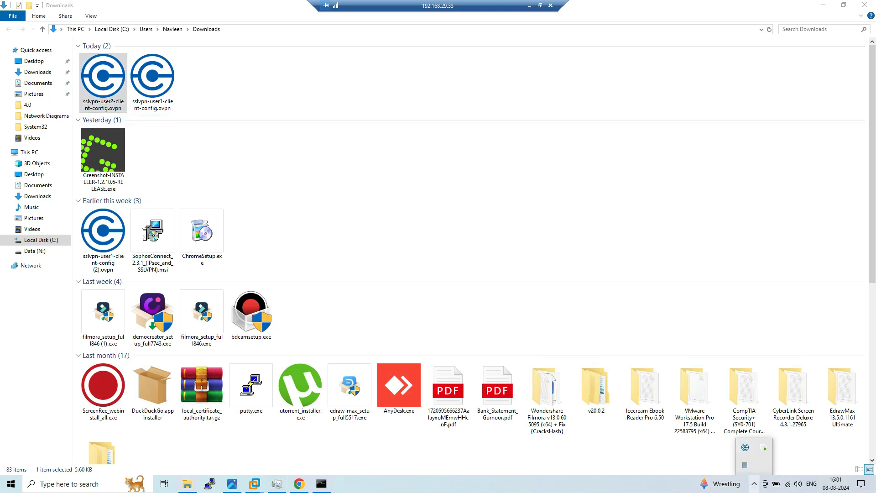
{"action": "left_click", "coordinate": [745, 448]}
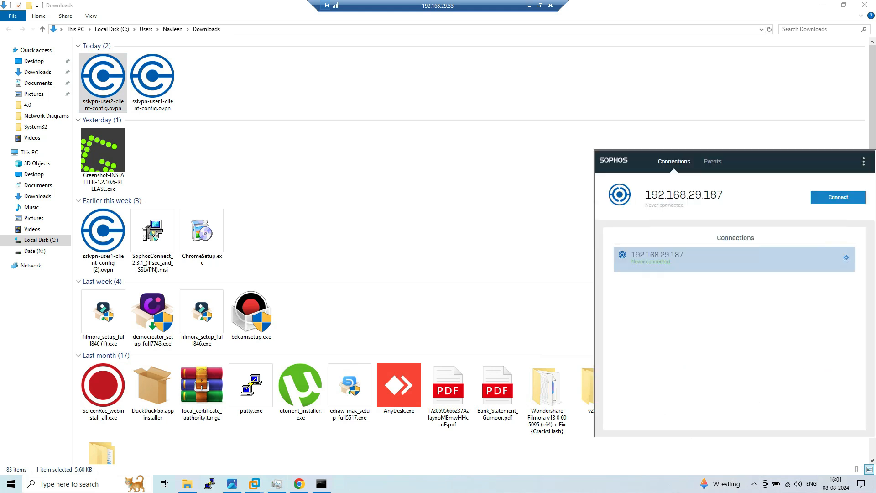
{"action": "left_click", "coordinate": [846, 257]}
{"action": "left_click", "coordinate": [781, 263]}
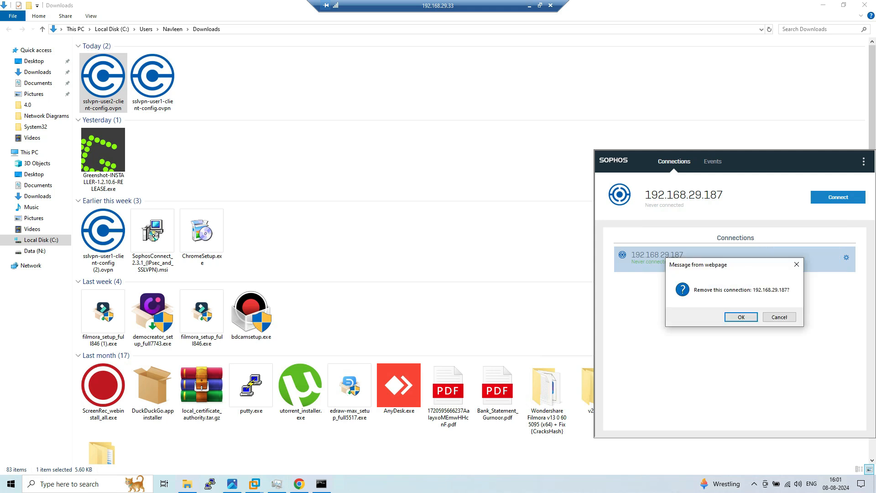
{"action": "left_click", "coordinate": [740, 317]}
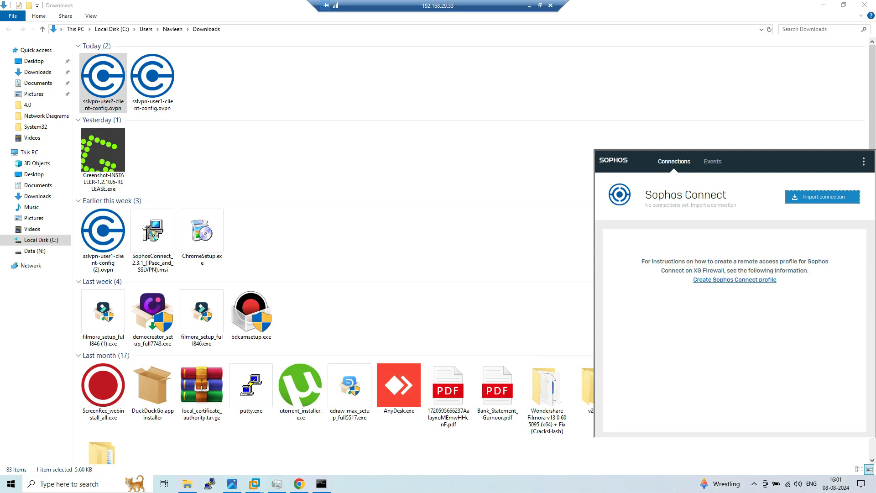
{"action": "left_click", "coordinate": [823, 197]}
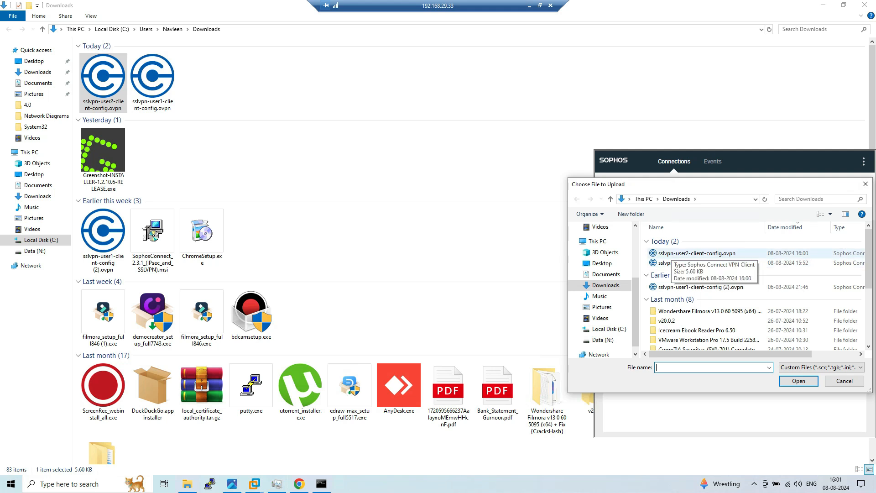
Import sslvpn-user2-client-config.ovpn and sign in as user2 to bring up the SSL/TCP tunnel
{"action": "left_click", "coordinate": [684, 253]}
{"action": "left_click", "coordinate": [799, 381]}
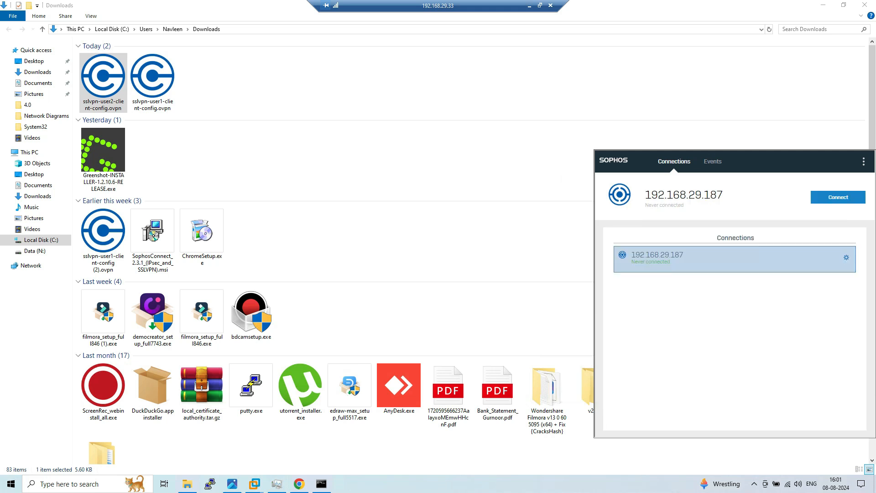
{"action": "left_click", "coordinate": [838, 197]}
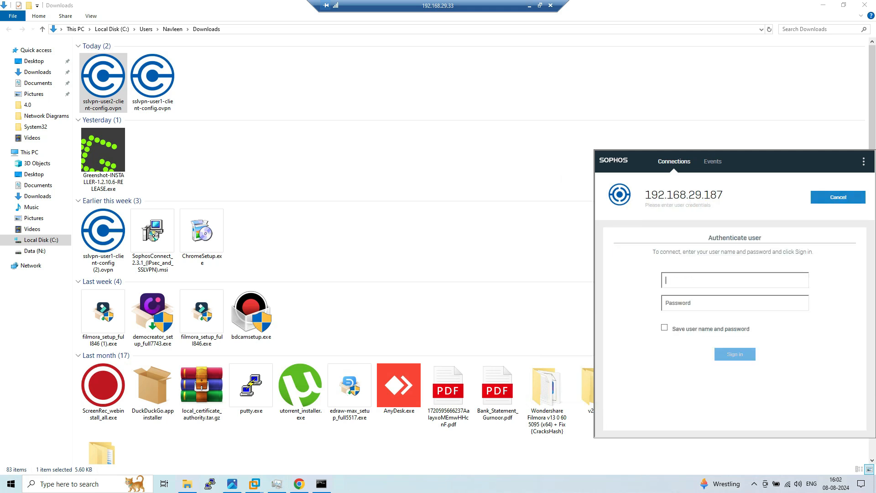
{"action": "type", "text": "user2"}
{"action": "key", "text": "Tab"}
{"action": "type", "text": "•••••••••"}
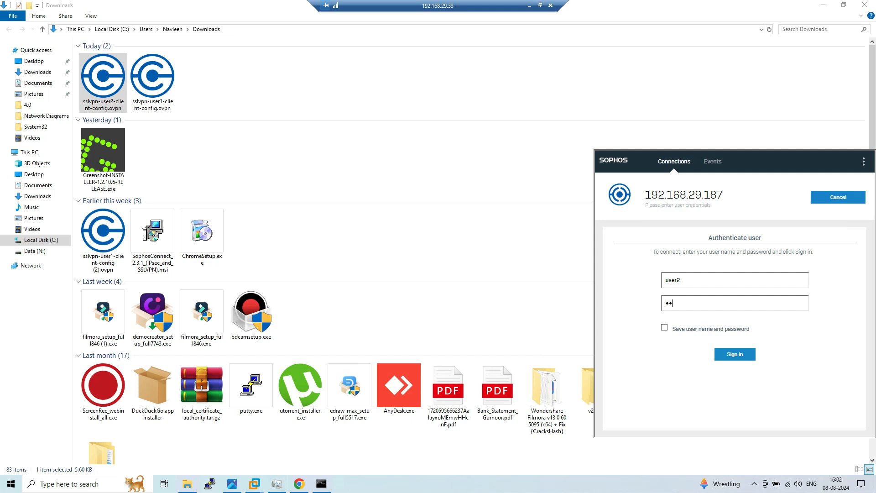
{"action": "key", "text": "Return"}
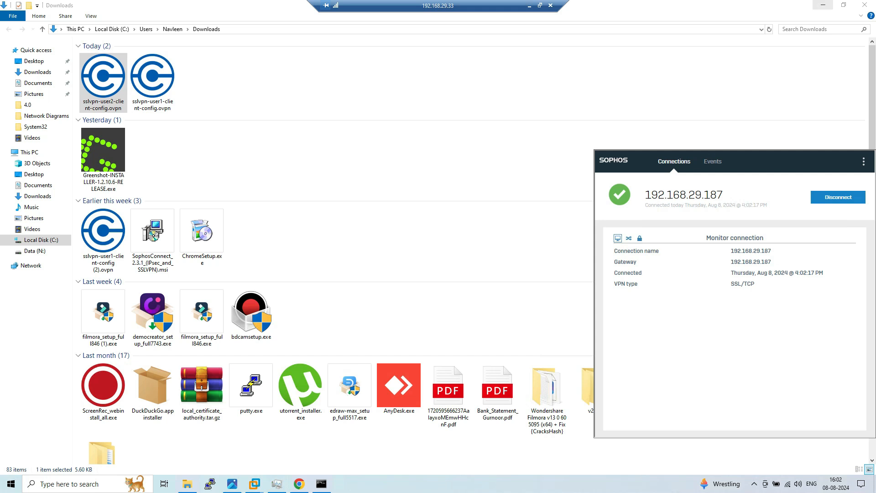
{"action": "left_click", "coordinate": [823, 5]}
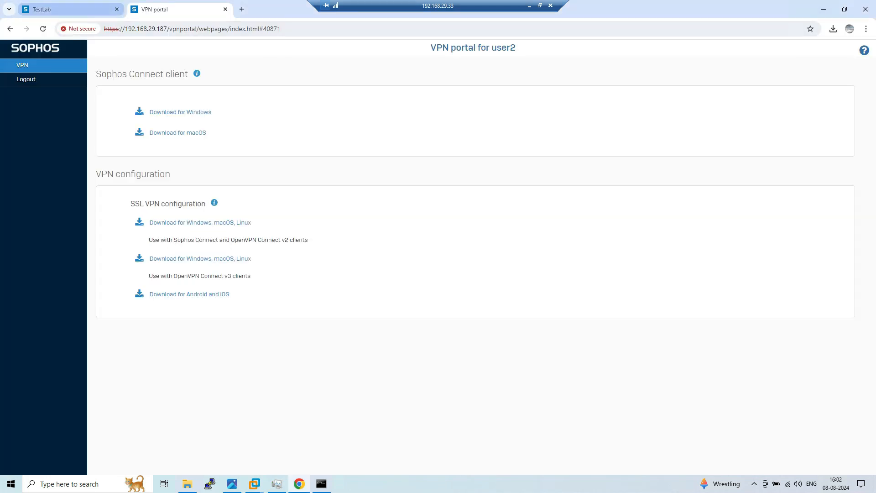
{"action": "left_click", "coordinate": [68, 9]}
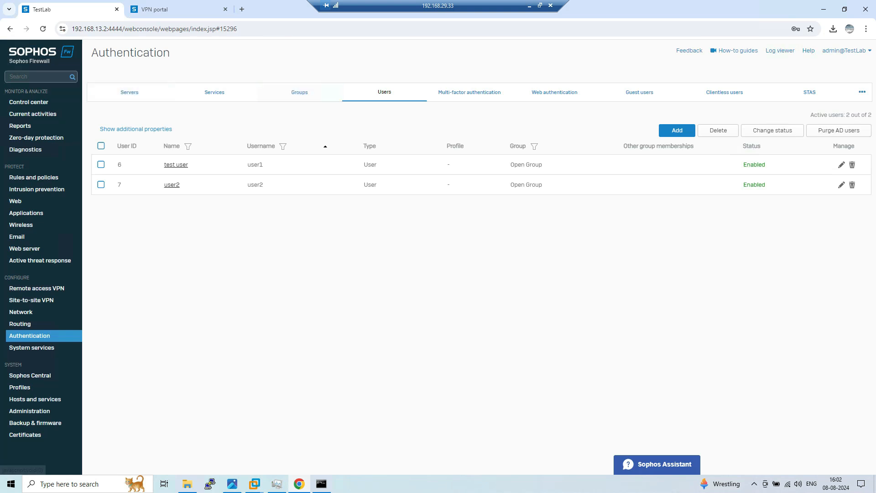
In Live users, pick out the connected user's name and host IP
{"action": "left_click", "coordinate": [33, 114]}
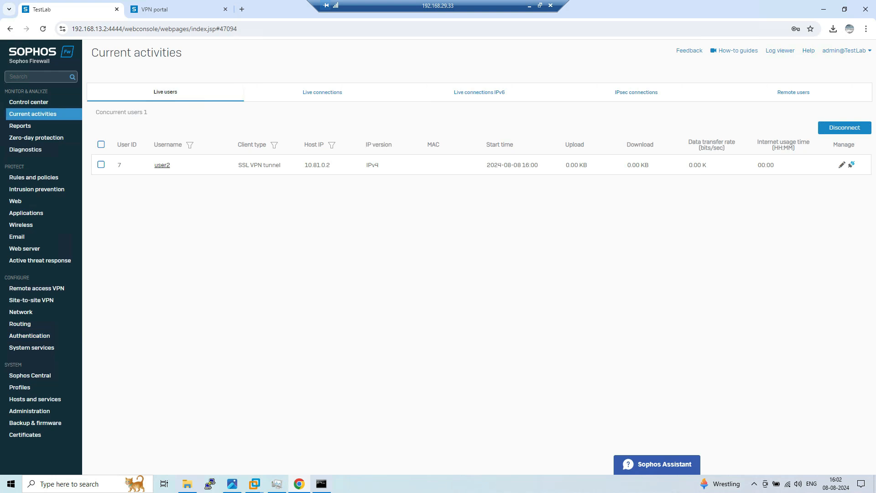
{"action": "double_click", "coordinate": [162, 165]}
{"action": "left_click_drag", "start_coordinate": [330, 164], "coordinate": [304, 165]}
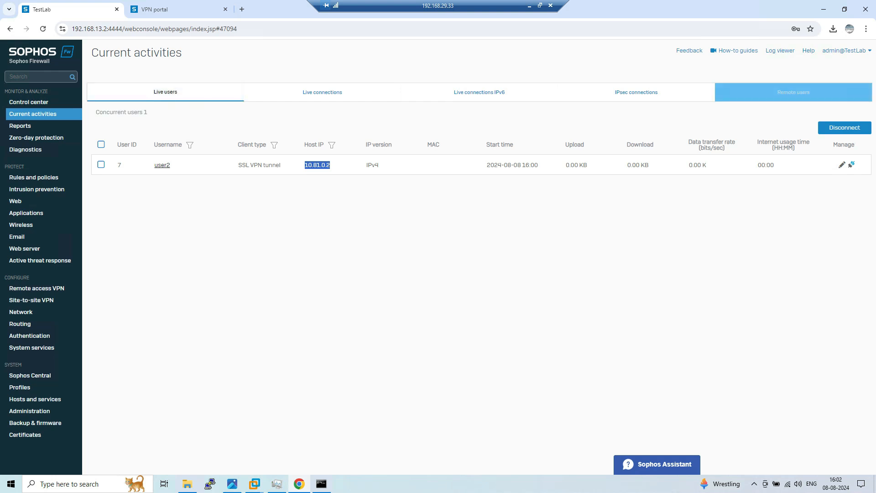
In Remote users, note the remote user's leased IP 10.81.0.2
{"action": "left_click", "coordinate": [819, 95]}
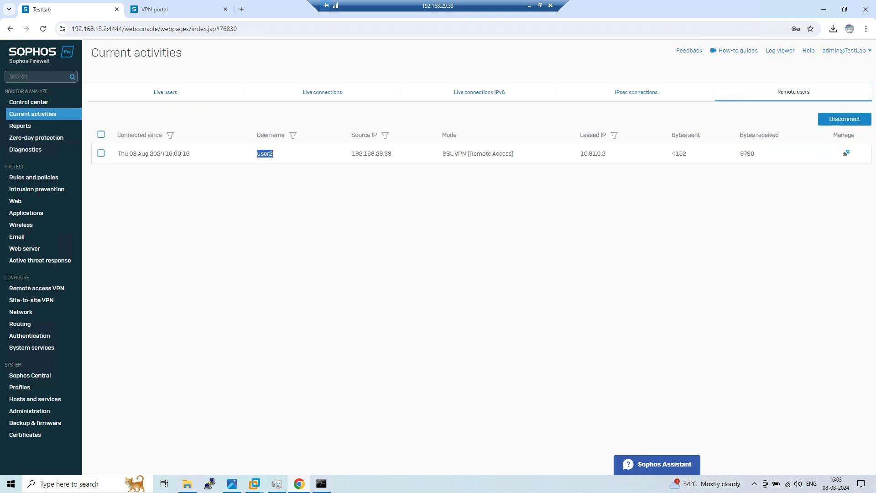
{"action": "left_click", "coordinate": [272, 158]}
{"action": "left_click_drag", "start_coordinate": [258, 154], "coordinate": [274, 154]}
{"action": "left_click_drag", "start_coordinate": [578, 154], "coordinate": [606, 154]}
{"action": "left_click", "coordinate": [605, 157]}
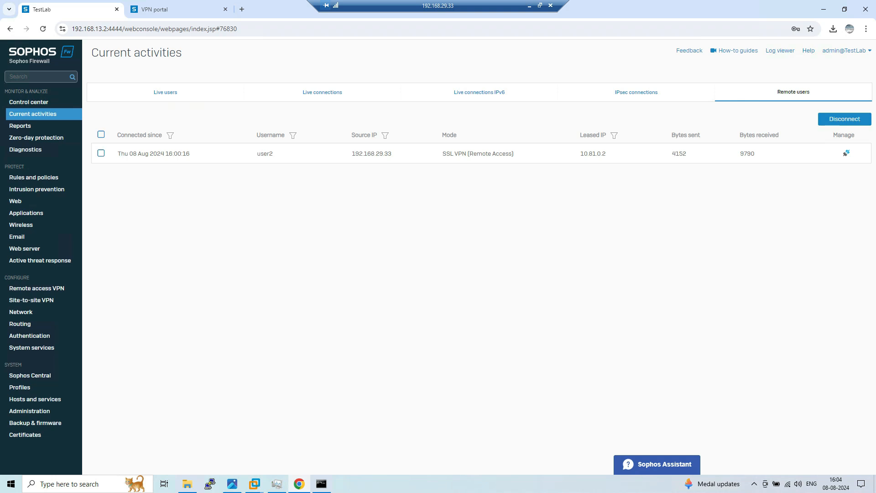
{"action": "key", "text": "ctrl+Tab"}
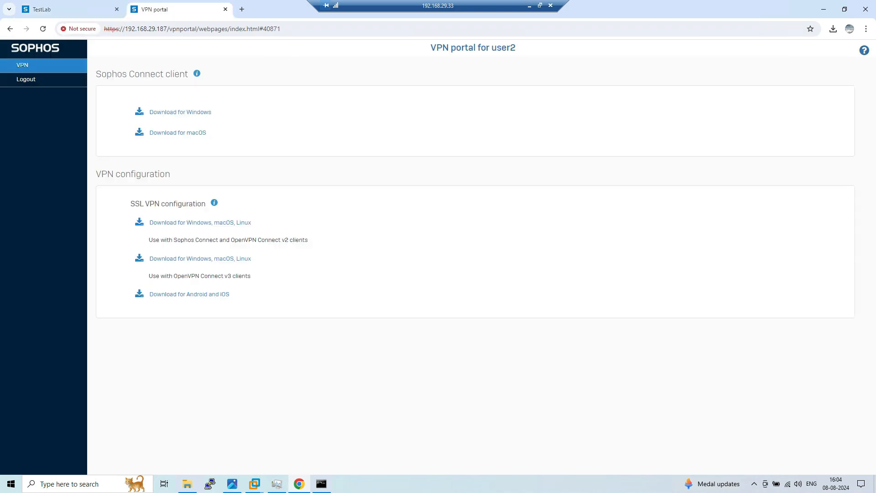
{"action": "left_click", "coordinate": [69, 9]}
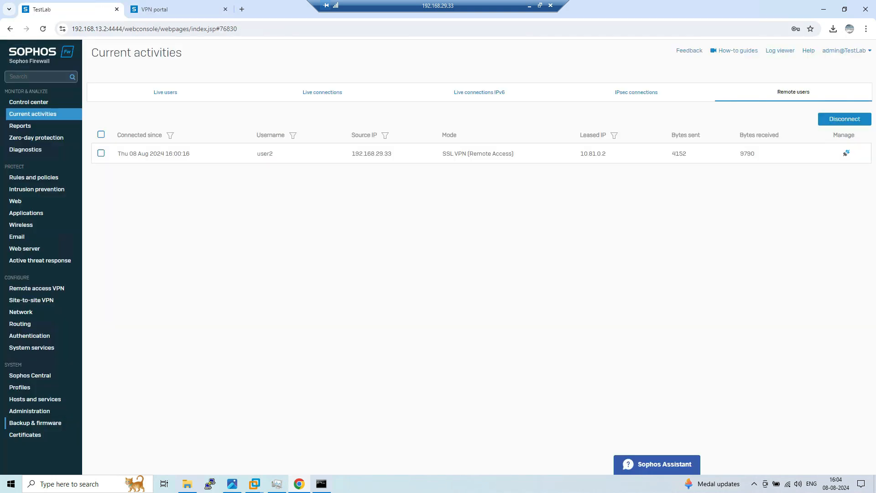
{"action": "left_click", "coordinate": [29, 410]}
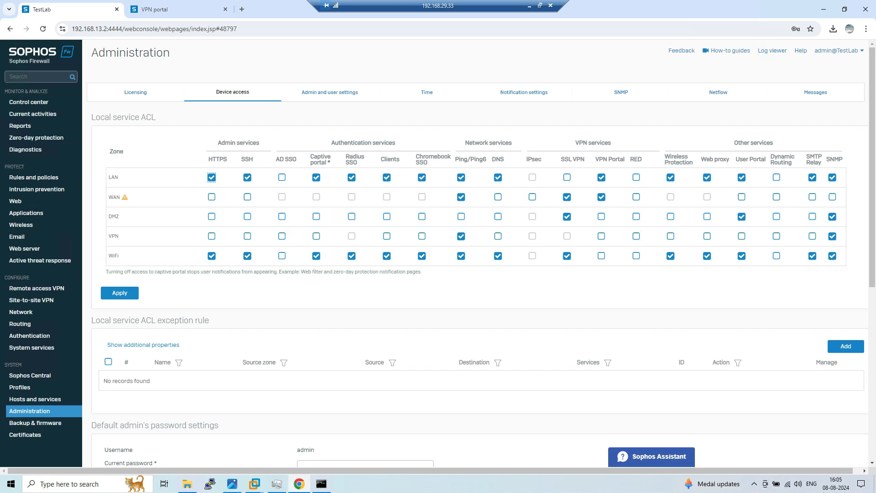
Untick VPN Portal for the WAN zone, apply it, and verify the portal now times out
{"action": "left_click_drag", "start_coordinate": [595, 160], "coordinate": [626, 159]}
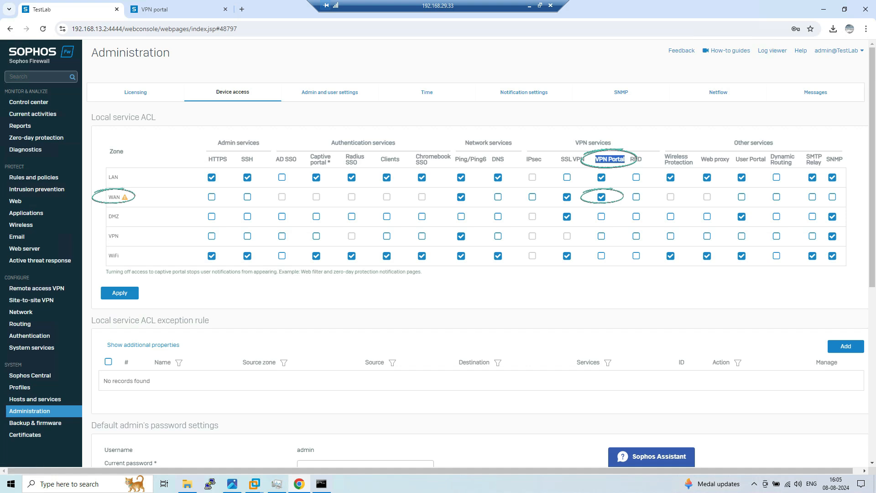
{"action": "left_click", "coordinate": [612, 159]}
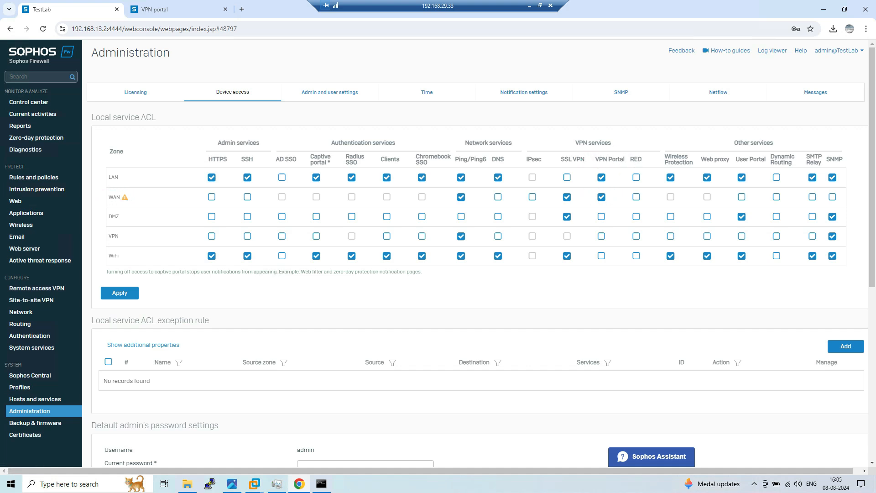
{"action": "left_click", "coordinate": [602, 197]}
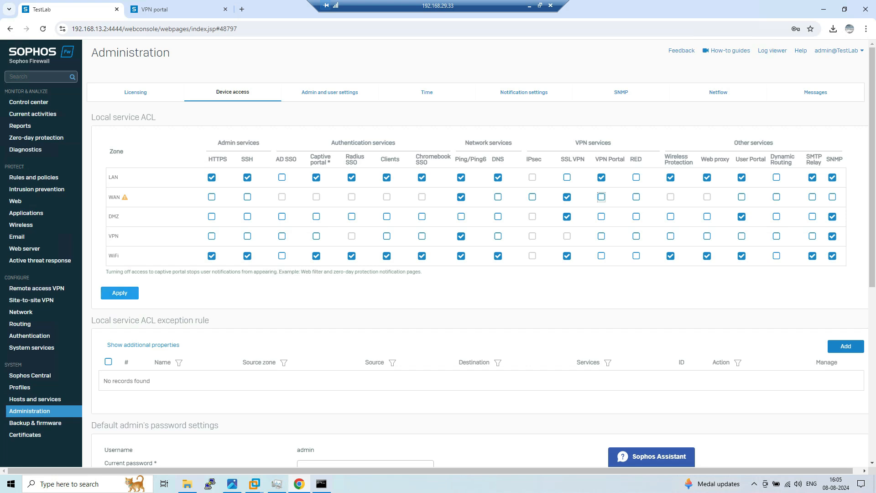
{"action": "left_click", "coordinate": [119, 292]}
{"action": "left_click", "coordinate": [428, 258]}
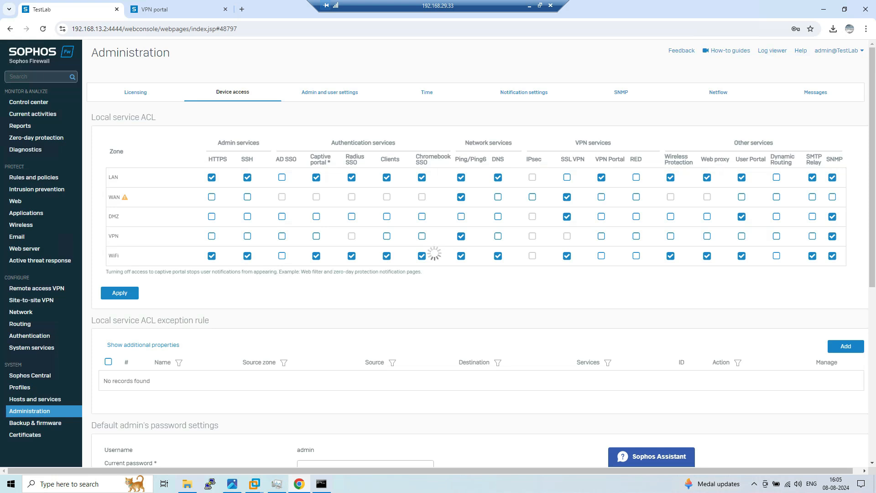
{"action": "key", "text": "ctrl+Tab"}
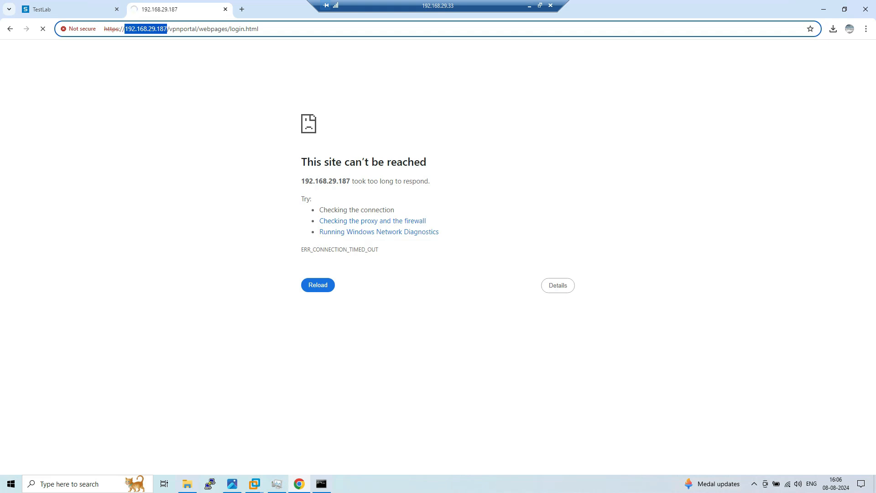
Re-allow VPN Portal access from the WAN zone and apply the ACL change
{"action": "key", "text": "ctrl+Tab"}
{"action": "left_click", "coordinate": [601, 197]}
{"action": "left_click", "coordinate": [120, 293]}
{"action": "left_click", "coordinate": [422, 259]}
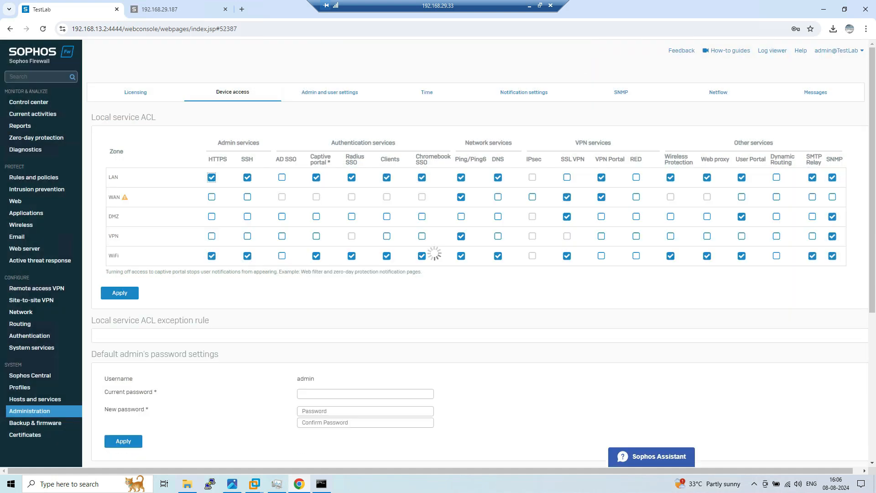
Reload the VPN portal so its login page at 192.168.29.187 loads again
{"action": "left_click", "coordinate": [178, 9]}
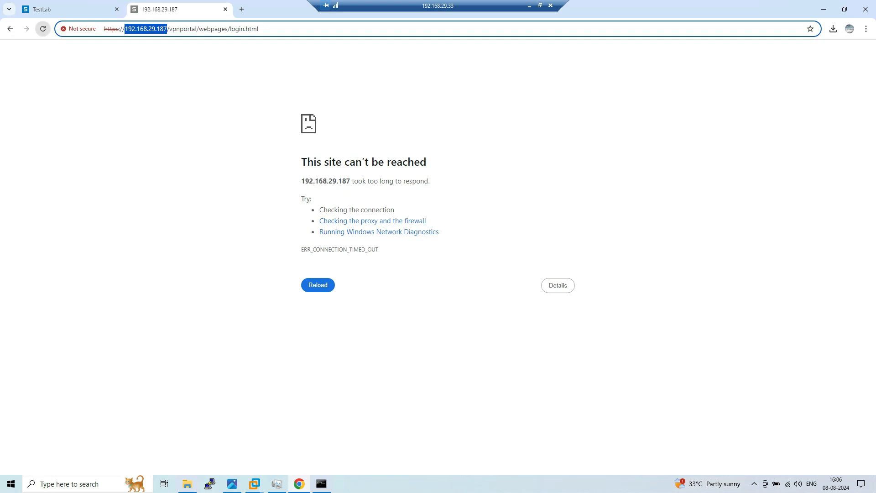
{"action": "left_click", "coordinate": [43, 29]}
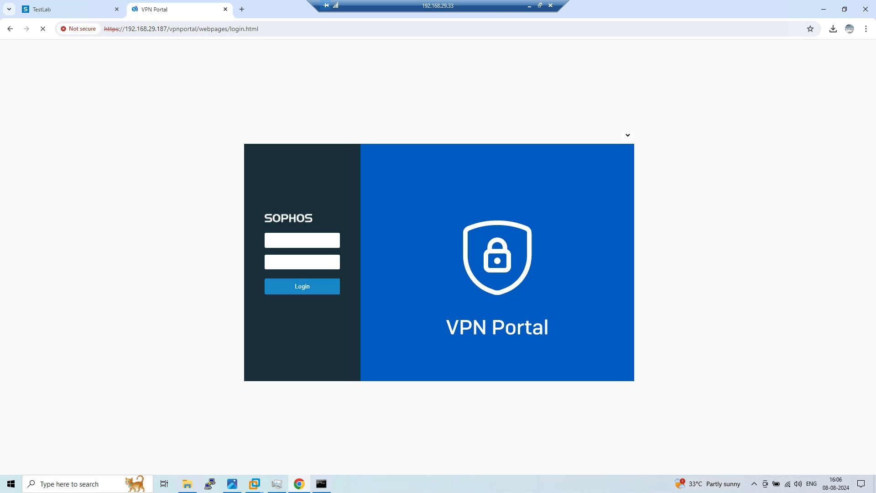
{"action": "left_click", "coordinate": [68, 10]}
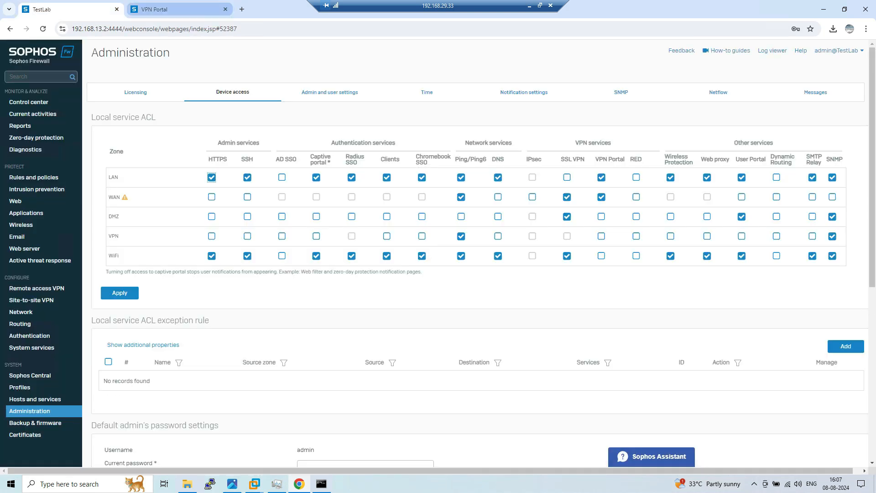
{"action": "left_click", "coordinate": [155, 9]}
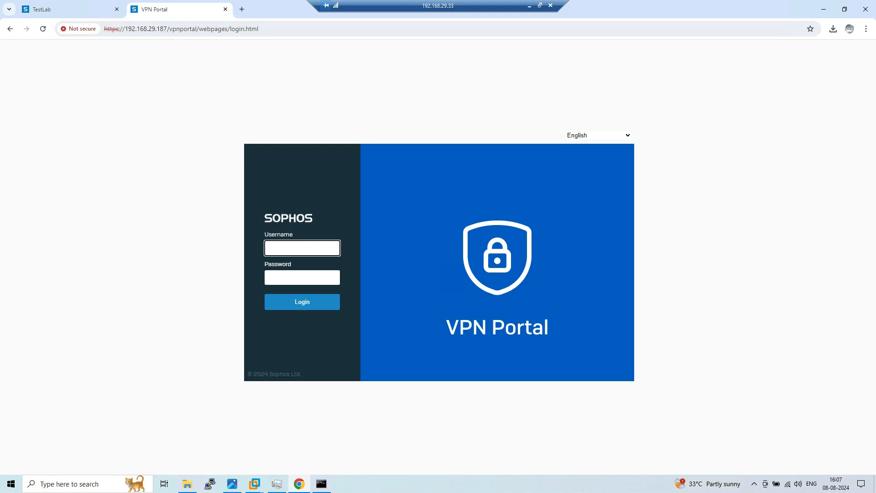
{"action": "left_click_drag", "start_coordinate": [125, 29], "coordinate": [167, 29]}
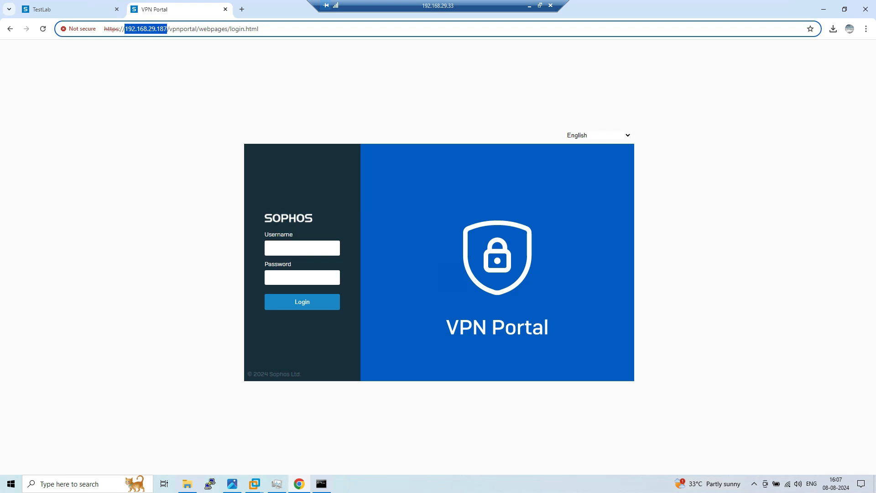
{"action": "left_click", "coordinate": [230, 82]}
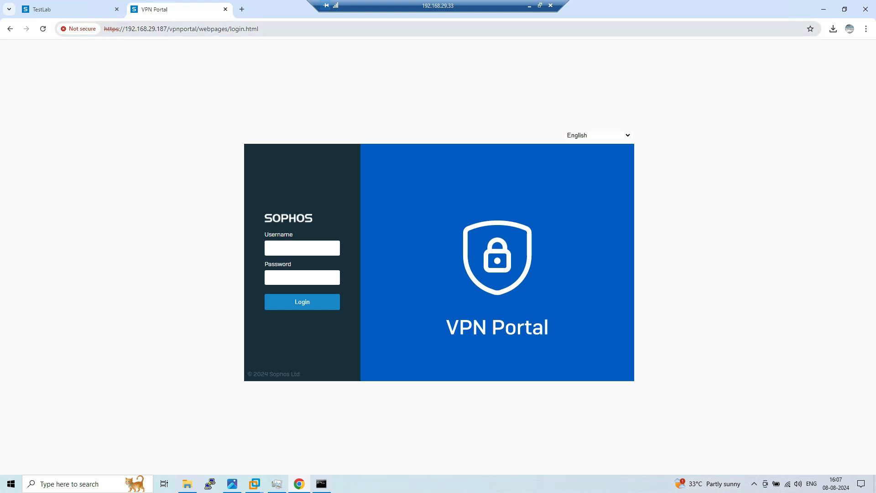
Compare the console's address and port 4444 with the VPN portal's address
{"action": "left_click", "coordinate": [71, 9]}
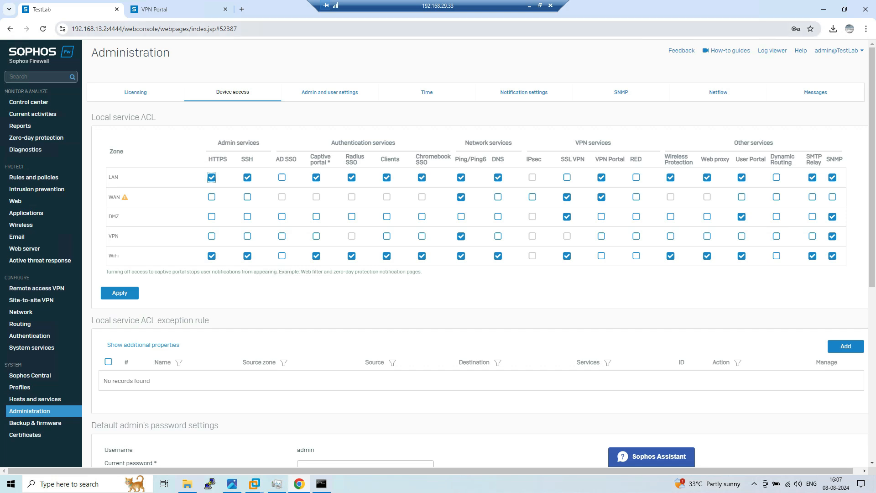
{"action": "left_click_drag", "start_coordinate": [72, 29], "coordinate": [145, 29]}
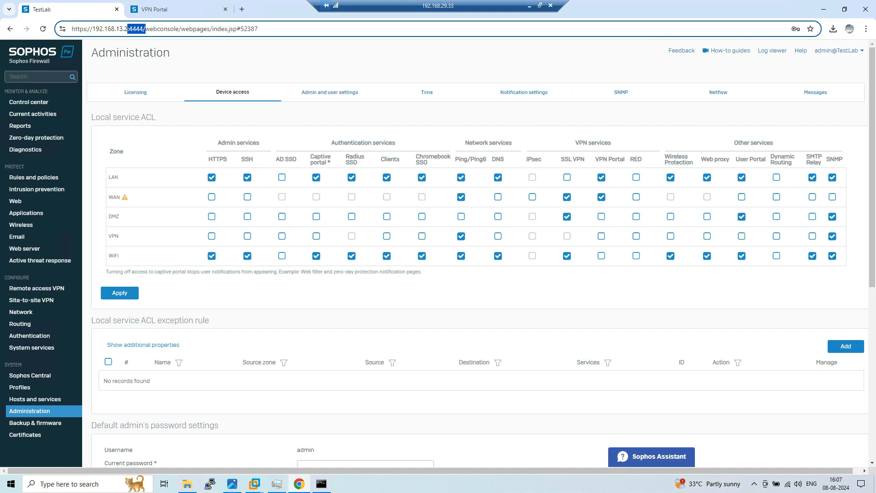
{"action": "left_click", "coordinate": [167, 9]}
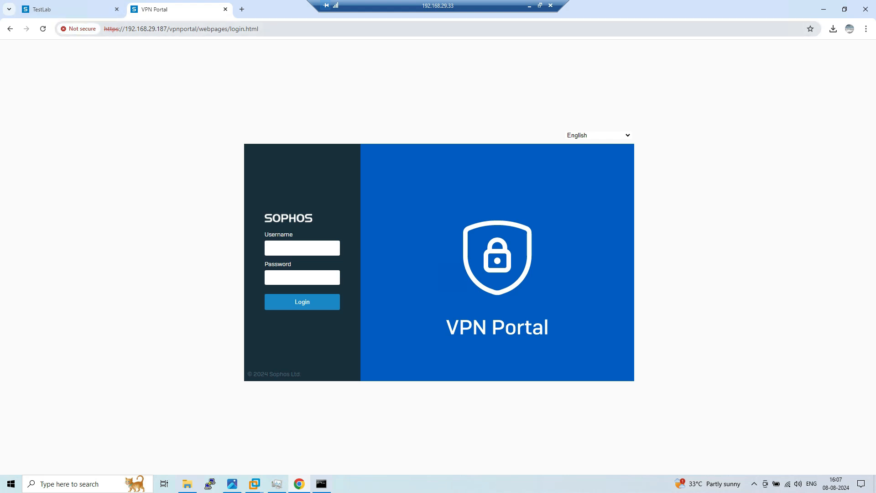
{"action": "key", "text": "ctrl+Tab"}
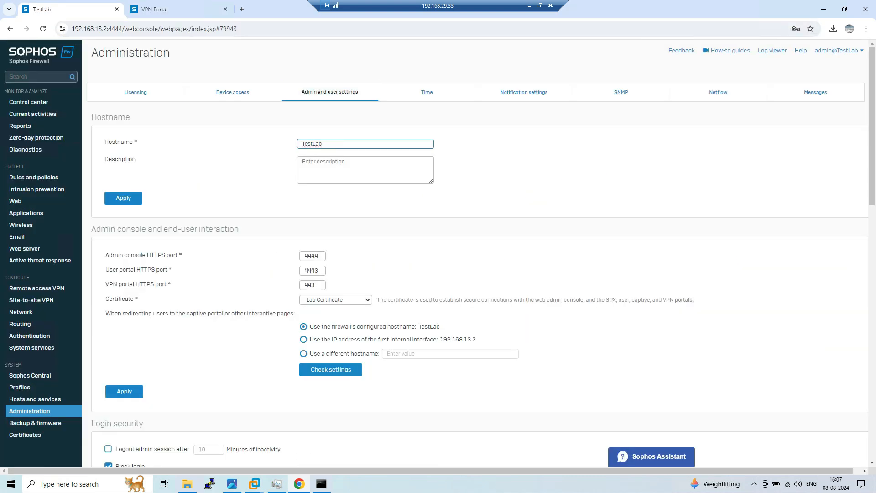
Check the VPN portal HTTPS port 443 and user portal HTTPS port fields, then view the SSL VPN diagram
{"action": "double_click", "coordinate": [311, 285]}
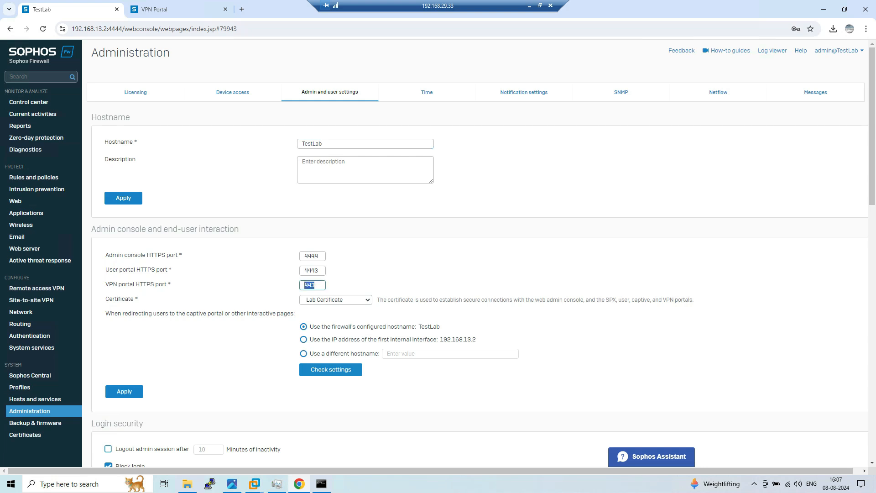
{"action": "left_click", "coordinate": [363, 282]}
{"action": "left_click_drag", "start_coordinate": [316, 285], "coordinate": [303, 285]}
{"action": "left_click_drag", "start_coordinate": [105, 270], "coordinate": [168, 270]}
{"action": "left_click", "coordinate": [169, 270]}
{"action": "left_click_drag", "start_coordinate": [106, 284], "coordinate": [167, 284]}
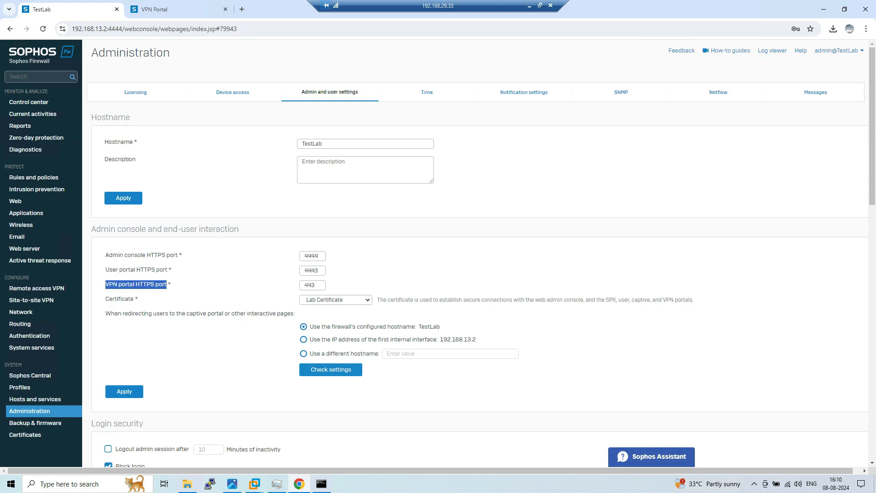
{"action": "left_click", "coordinate": [232, 484]}
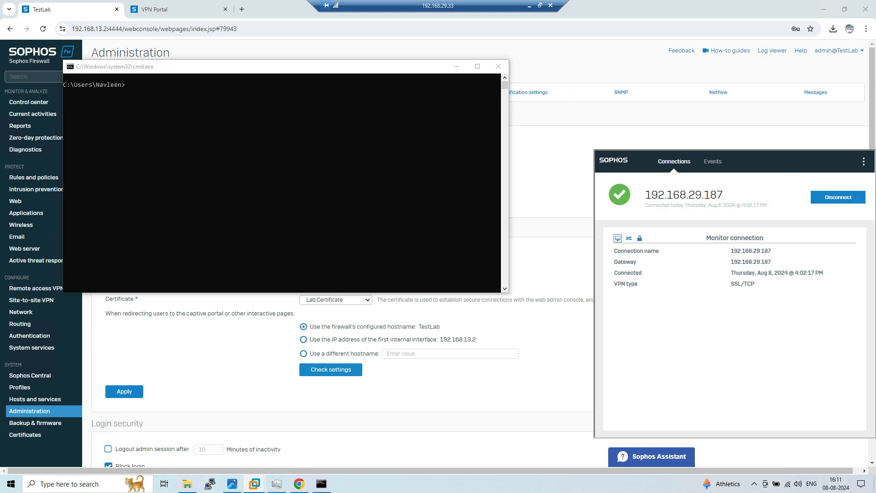
Ping 172.16.0.2 from the Command Prompt; the requests time out
{"action": "left_click", "coordinate": [127, 85]}
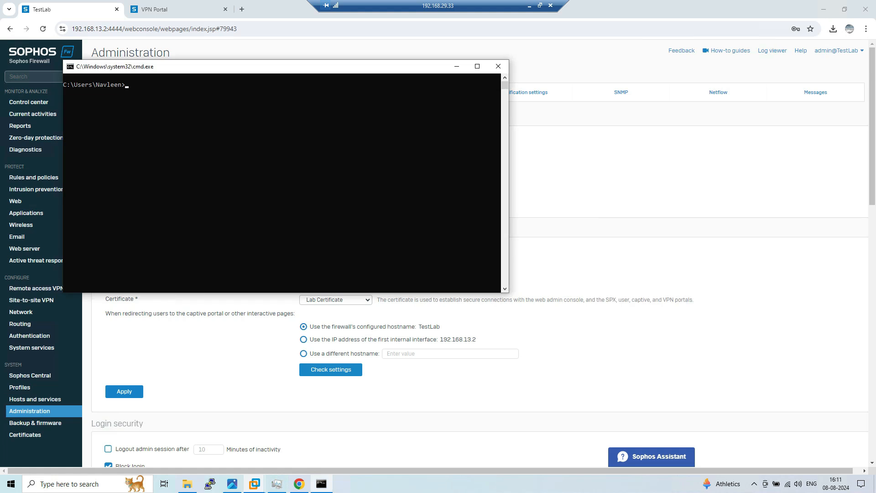
{"action": "type", "text": "ping 172.16.0.2"}
{"action": "key", "text": "Return"}
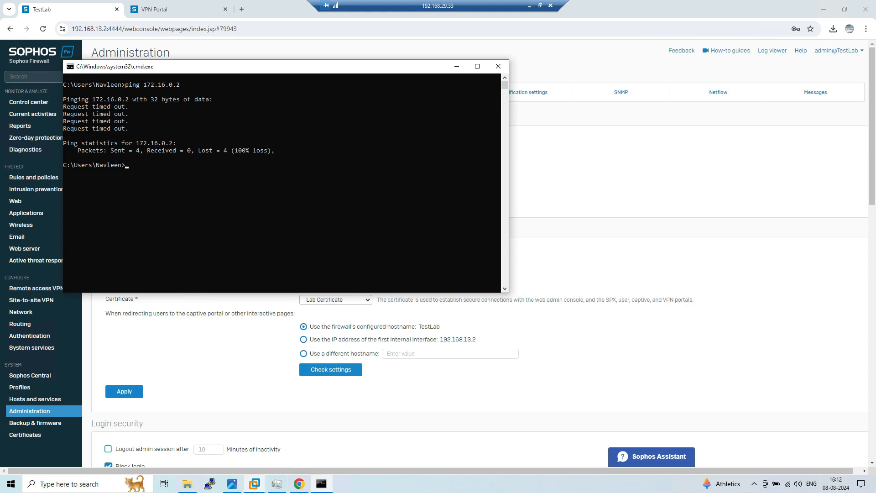
Trace the route with tracert -d 172.16.0.2, which stops after first hop 10.81.0.1
{"action": "left_click", "coordinate": [174, 164]}
{"action": "type", "text": "tracert -d"}
{"action": "type", "text": "172.16.0.2"}
{"action": "key", "text": "Return"}
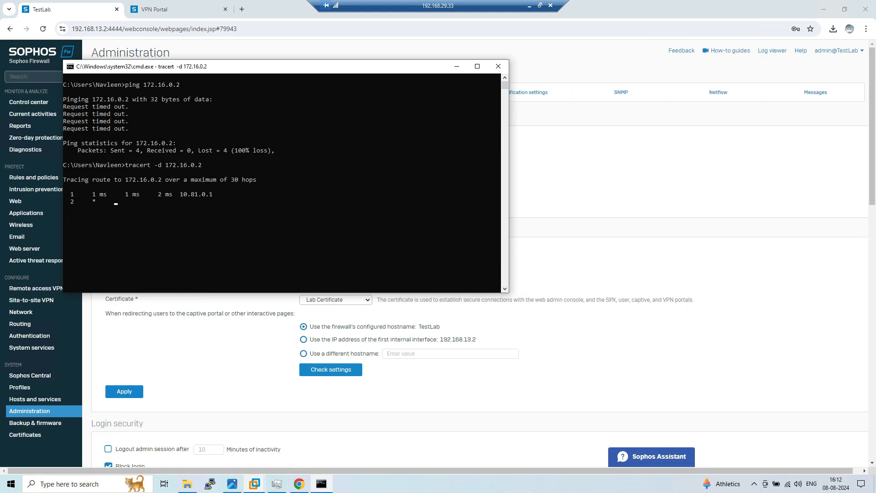
{"action": "left_click_drag", "start_coordinate": [177, 194], "coordinate": [217, 195]}
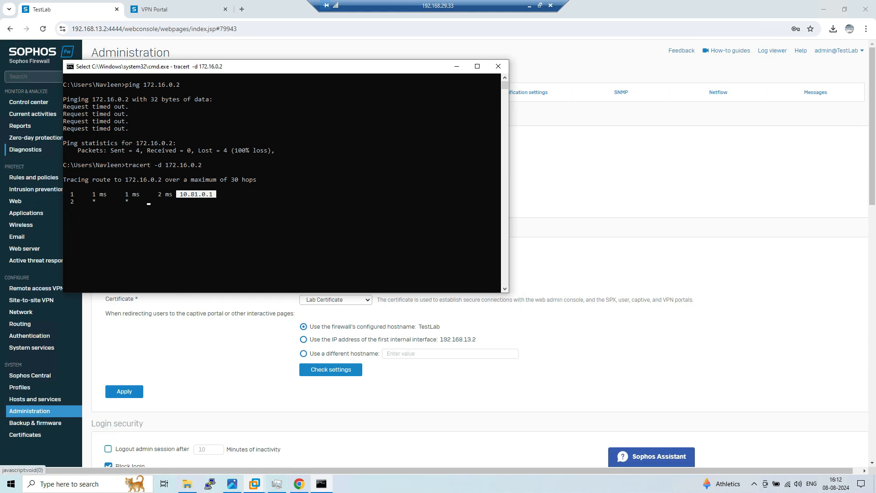
{"action": "left_click", "coordinate": [26, 149]}
Set the packet capture BPF filter to 'host 10.81.0.2 and proto ICMP' and start capturing
{"action": "left_click", "coordinate": [586, 92]}
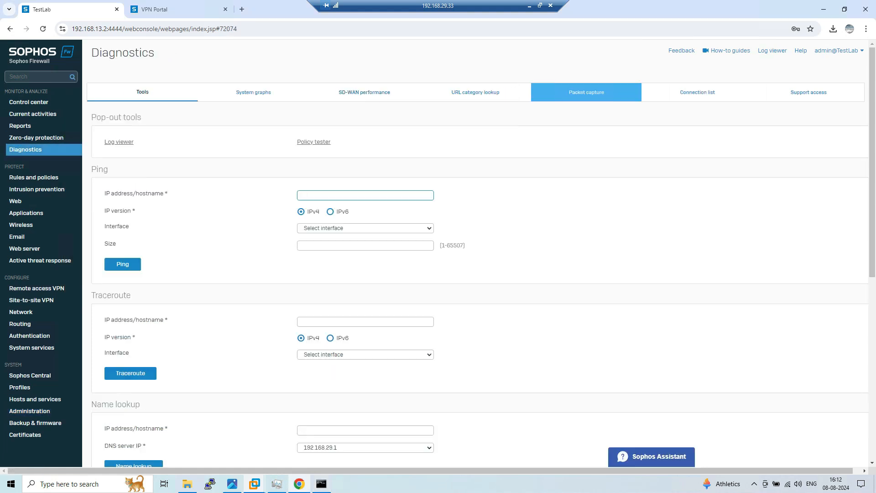
{"action": "left_click", "coordinate": [129, 190]}
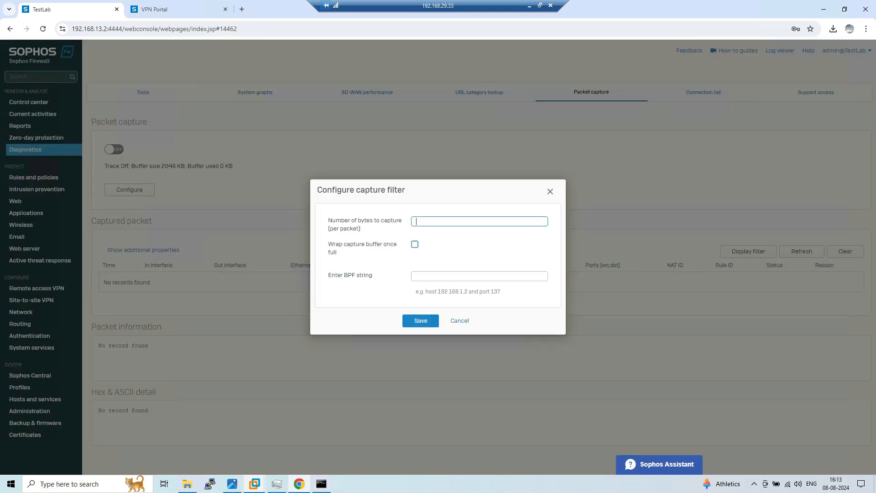
{"action": "left_click", "coordinate": [479, 277]}
{"action": "type", "text": "host 172.16.0."}
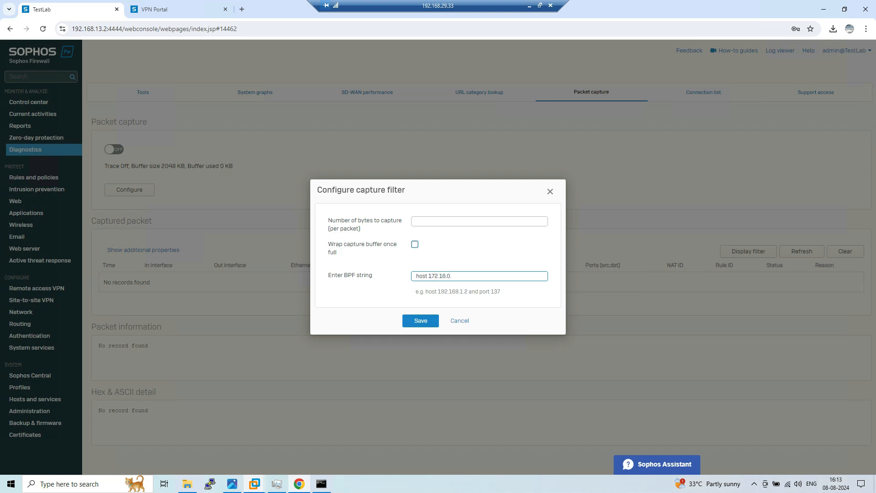
{"action": "key", "text": "BackSpace"}
{"action": "key", "text": "BackSpace"}
{"action": "key", "text": "BackSpace"}
{"action": "key", "text": "BackSpace"}
{"action": "key", "text": "BackSpace"}
{"action": "key", "text": "BackSpace"}
{"action": "key", "text": "BackSpace"}
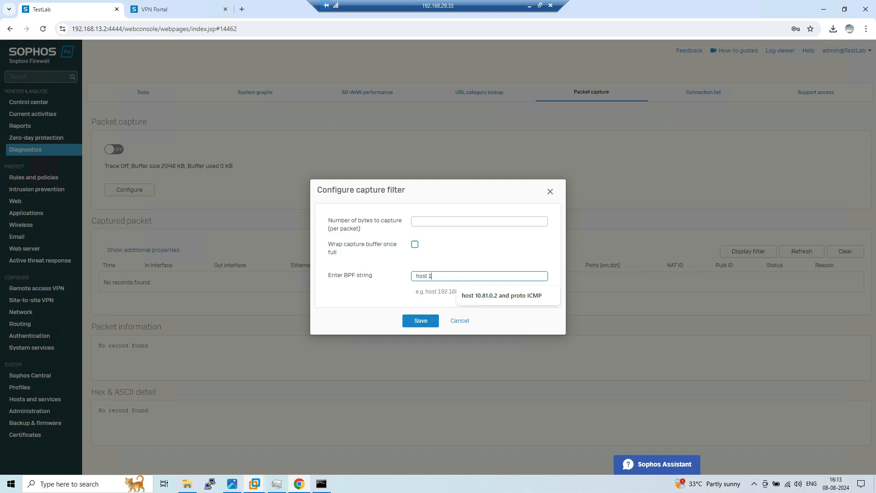
{"action": "type", "text": "0.81.0.2"}
{"action": "type", "text": "and po"}
{"action": "key", "text": "BackSpace"}
{"action": "type", "text": "roto"}
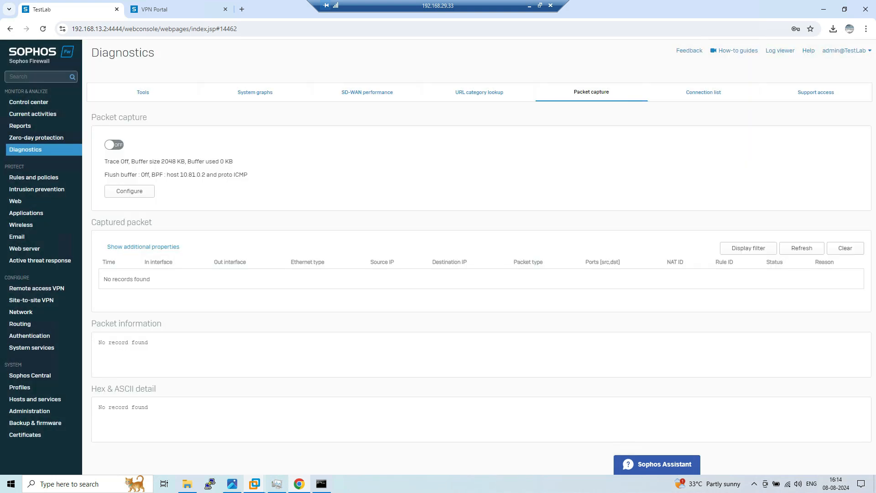
{"action": "left_click", "coordinate": [114, 145]}
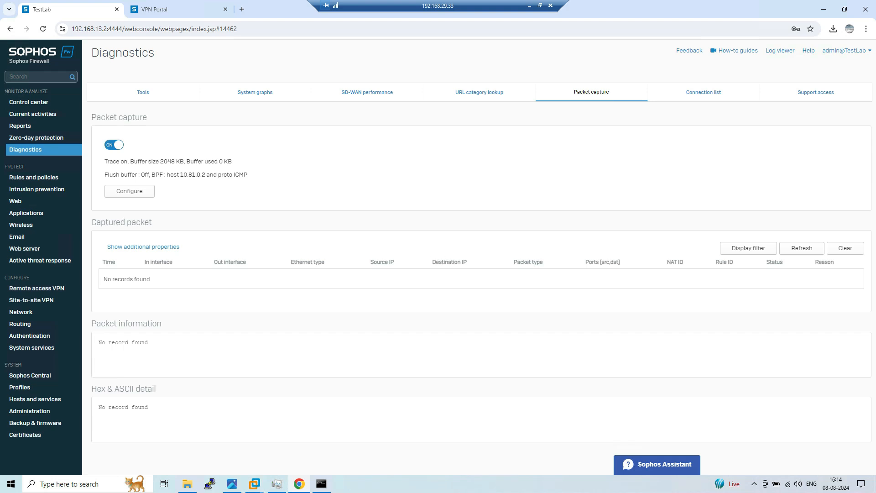
Rerun ping 172.16.0.2 in the Command Prompt and refresh the captured packet list
{"action": "key", "text": "alt+Tab"}
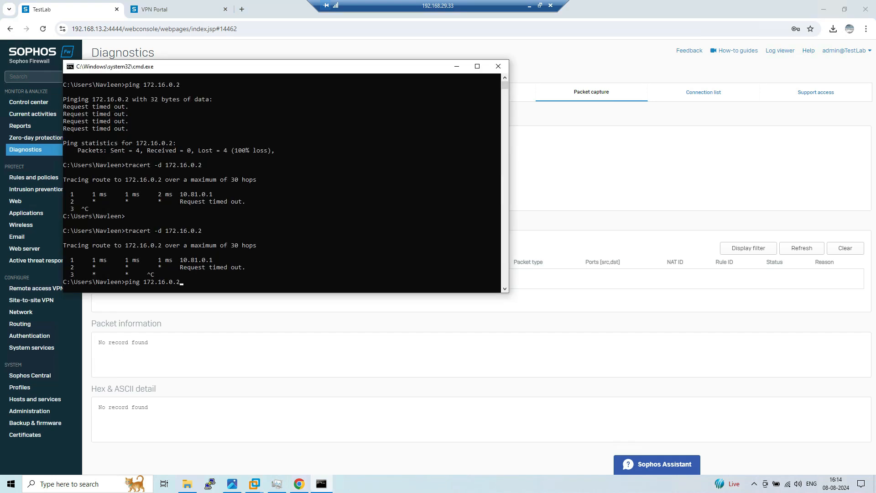
{"action": "key", "text": "Return"}
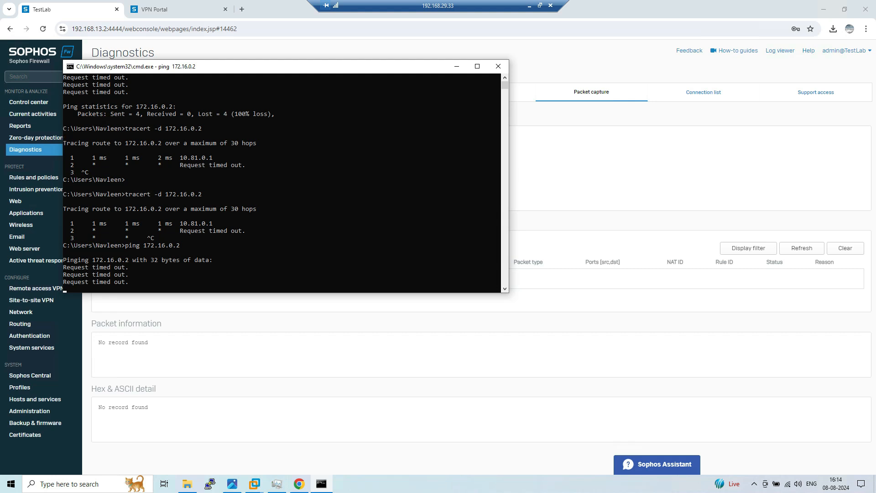
{"action": "key", "text": "alt+Tab"}
{"action": "left_click", "coordinate": [802, 247]}
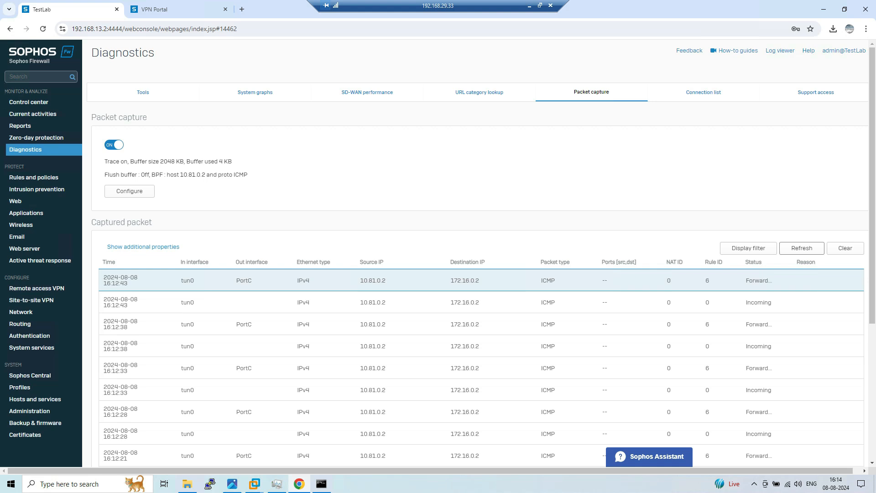
Inspect captured packets: source 10.81.0.2, input tun0, output PortC, then view the SSL VPN flow diagram
{"action": "left_click_drag", "start_coordinate": [360, 302], "coordinate": [386, 302]}
{"action": "double_click", "coordinate": [758, 303]}
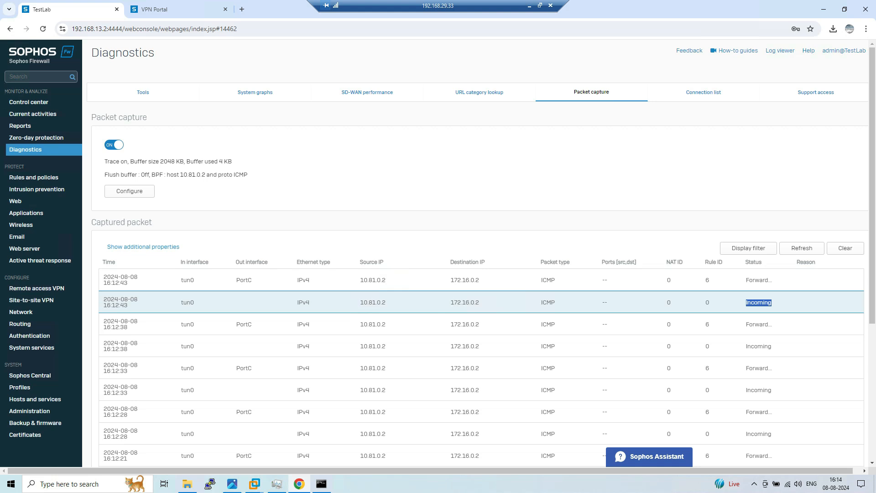
{"action": "left_click_drag", "start_coordinate": [181, 302], "coordinate": [195, 302]}
{"action": "triple_click", "coordinate": [188, 303]}
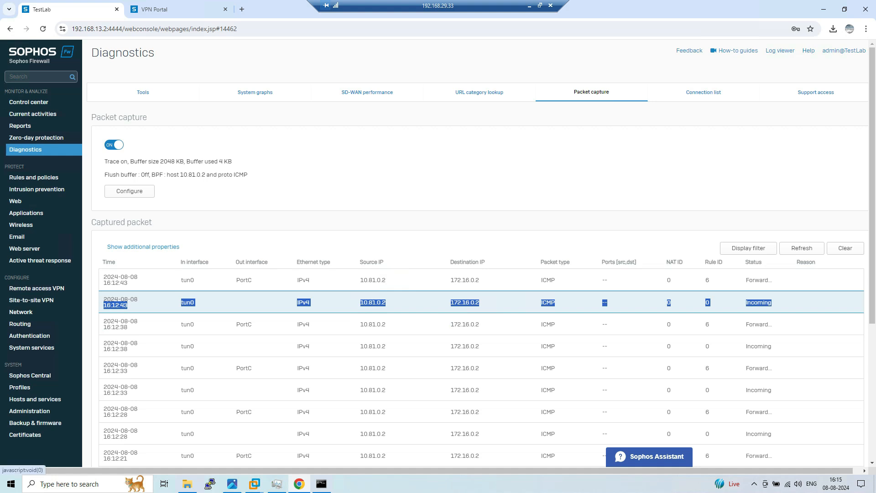
{"action": "left_click", "coordinate": [95, 304]}
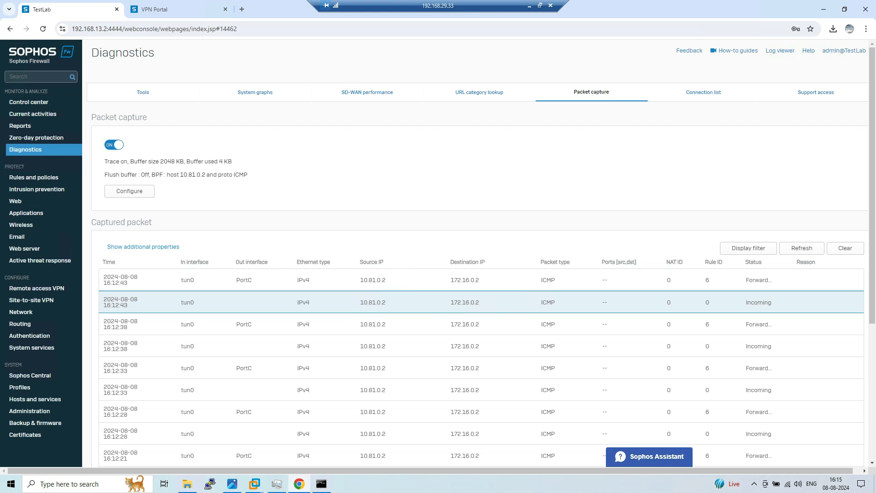
{"action": "left_click_drag", "start_coordinate": [386, 302], "coordinate": [360, 302]}
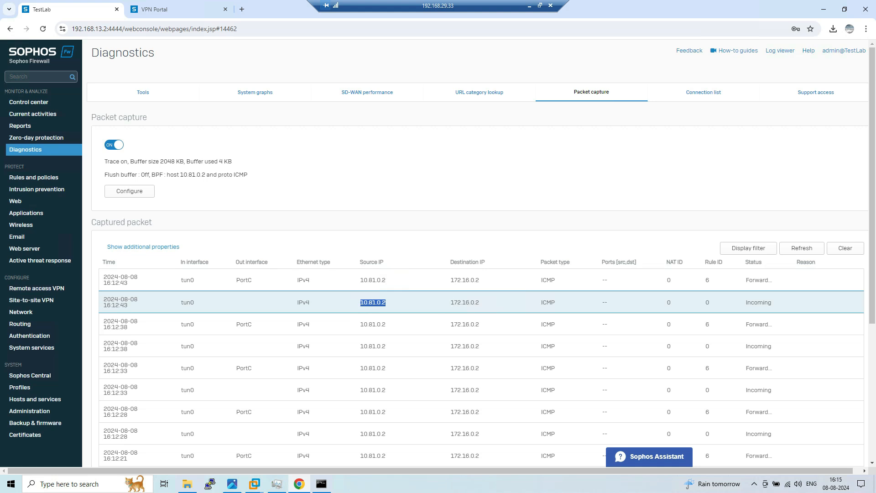
{"action": "double_click", "coordinate": [244, 281]}
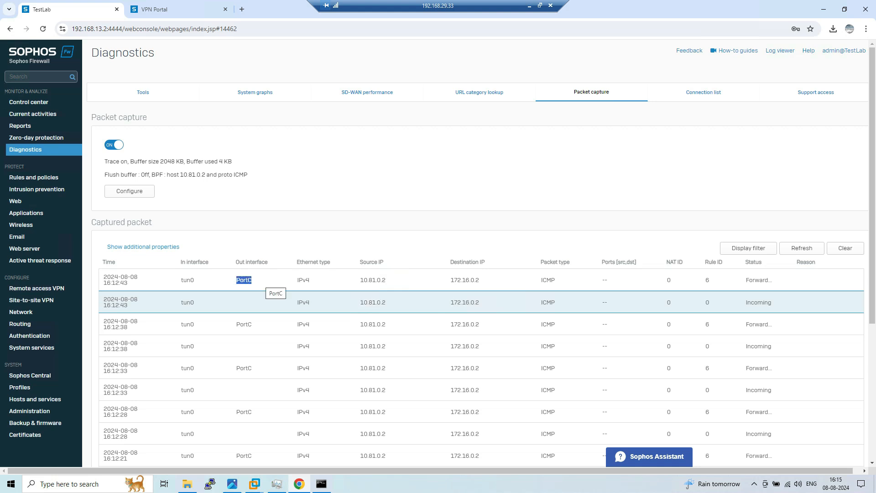
{"action": "left_click", "coordinate": [232, 484]}
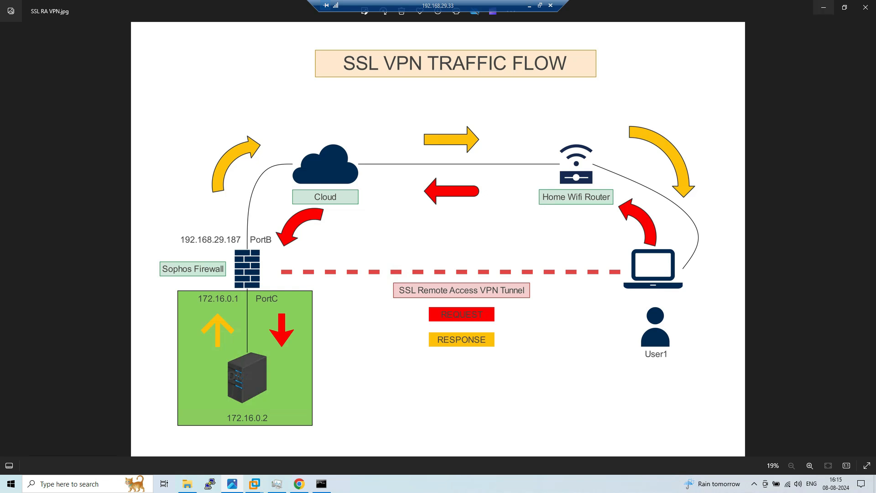
{"action": "left_click", "coordinate": [823, 7]}
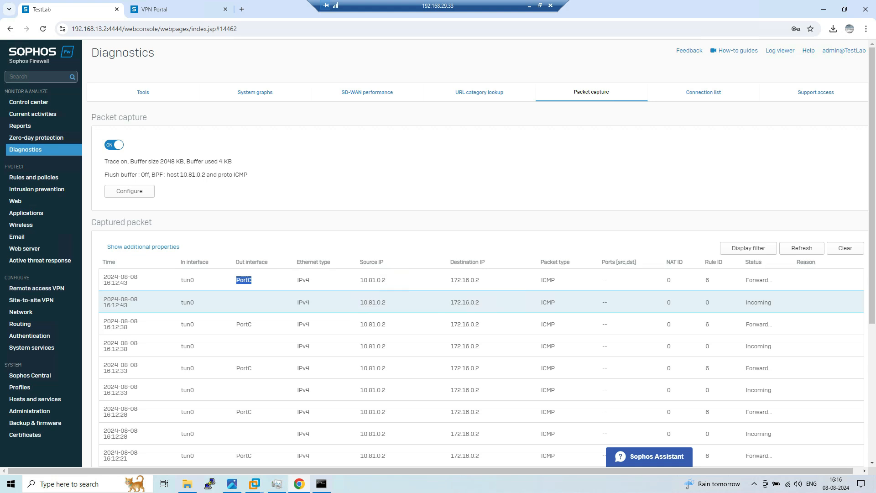
Note the first captured packet's Forward status in the capture results
{"action": "left_click_drag", "start_coordinate": [746, 280], "coordinate": [769, 280]}
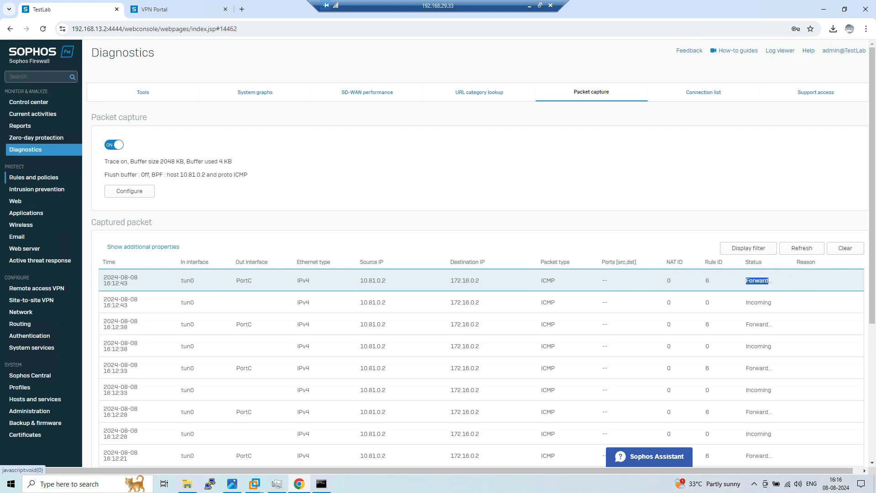
Inspect firewall rule 6 (SSL VPN Network to DMZ) without saving, then switch to the Windows 7 VM
{"action": "left_click", "coordinate": [34, 178]}
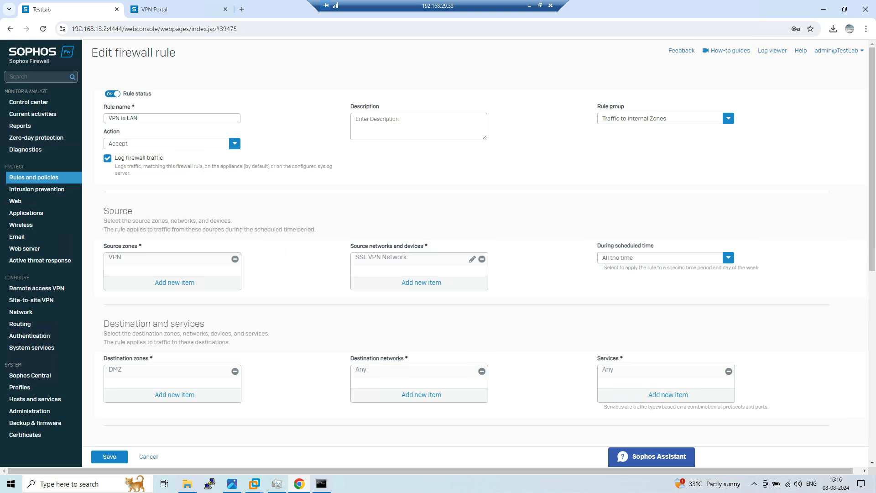
{"action": "mouse_move", "coordinate": [382, 258]}
{"action": "left_click", "coordinate": [148, 456]}
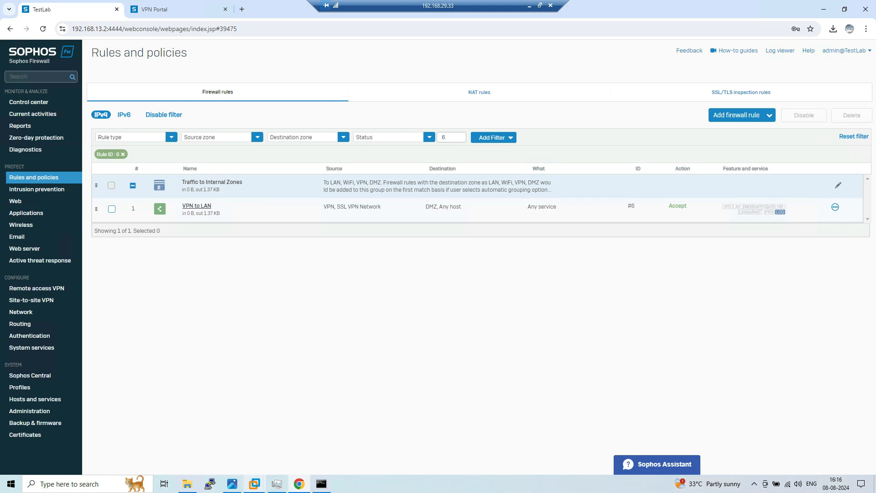
{"action": "mouse_move", "coordinate": [254, 483]}
{"action": "left_click", "coordinate": [292, 431]}
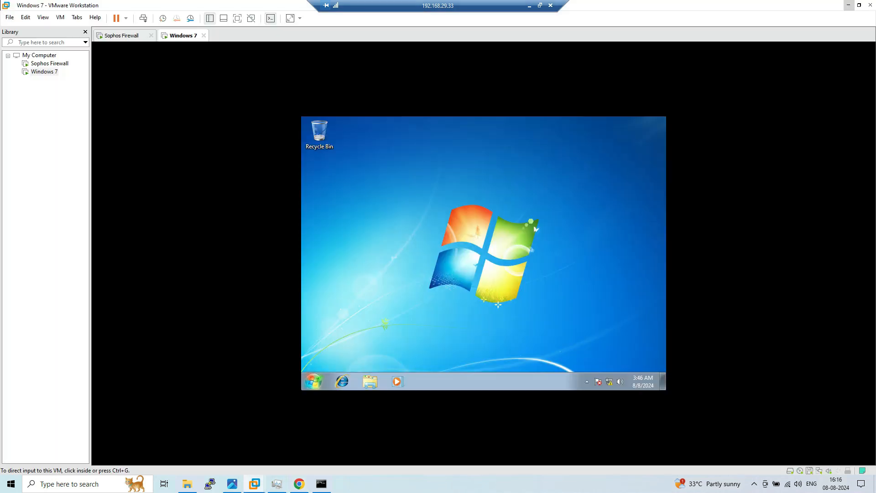
Check the Windows 7 server's Local Area Connection details: IPv4 172.16.0.2, gateway 172.16.0.1
{"action": "left_click", "coordinate": [492, 264]}
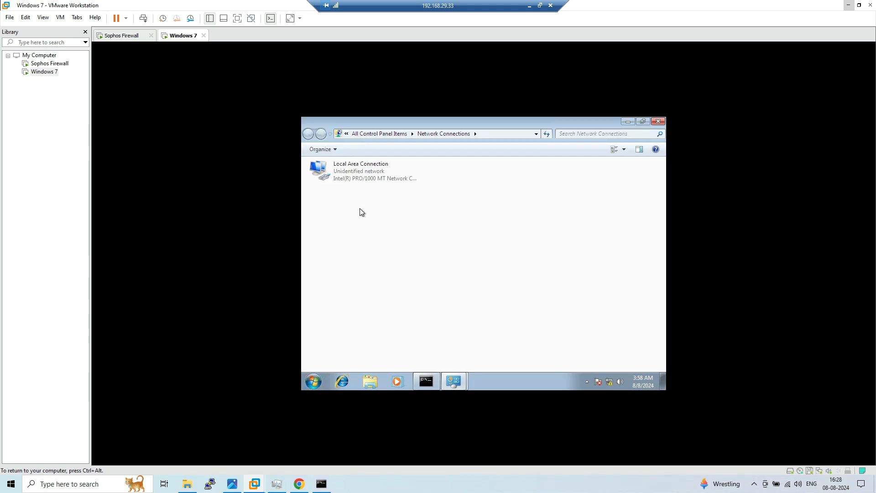
{"action": "double_click", "coordinate": [363, 171]}
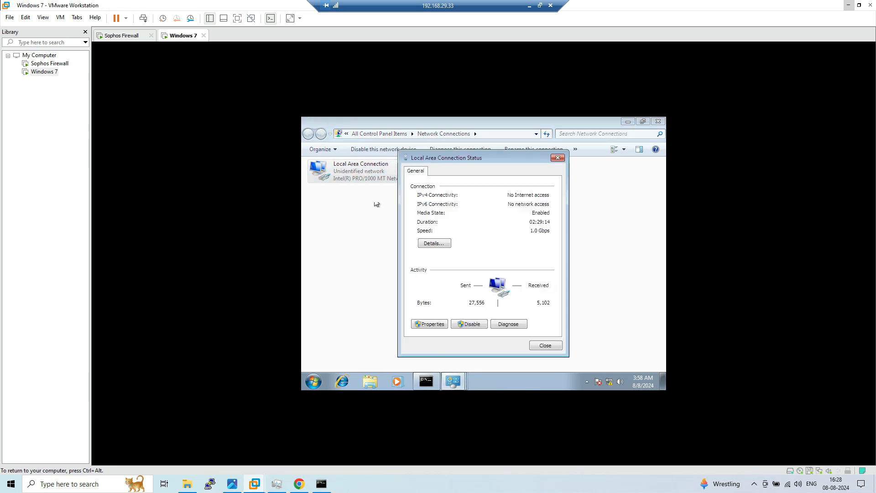
{"action": "left_click", "coordinate": [432, 243]}
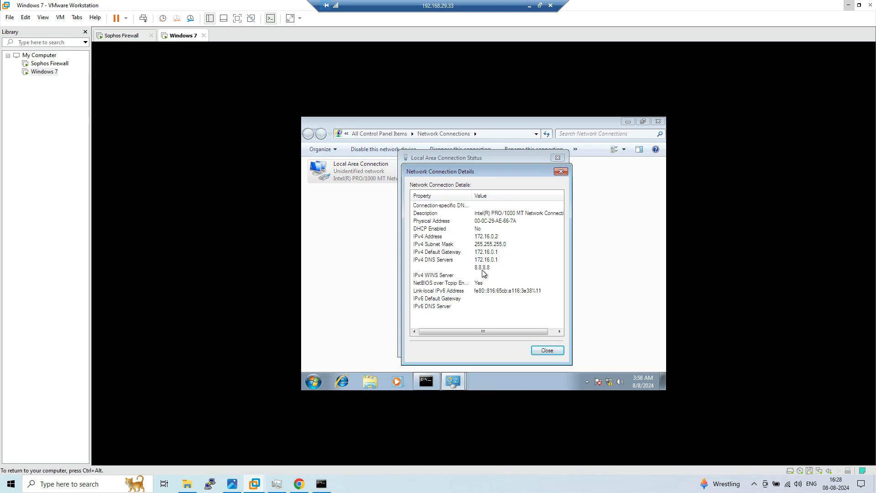
{"action": "left_click", "coordinate": [546, 350]}
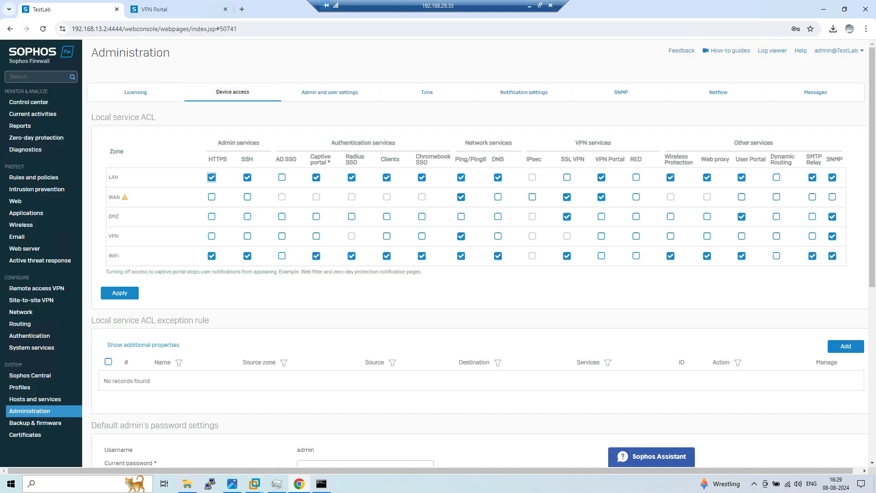
Rerun ping 172.16.0.2 in the Command Prompt; it again shows 100% loss
{"action": "left_click", "coordinate": [321, 484]}
{"action": "key", "text": "Up"}
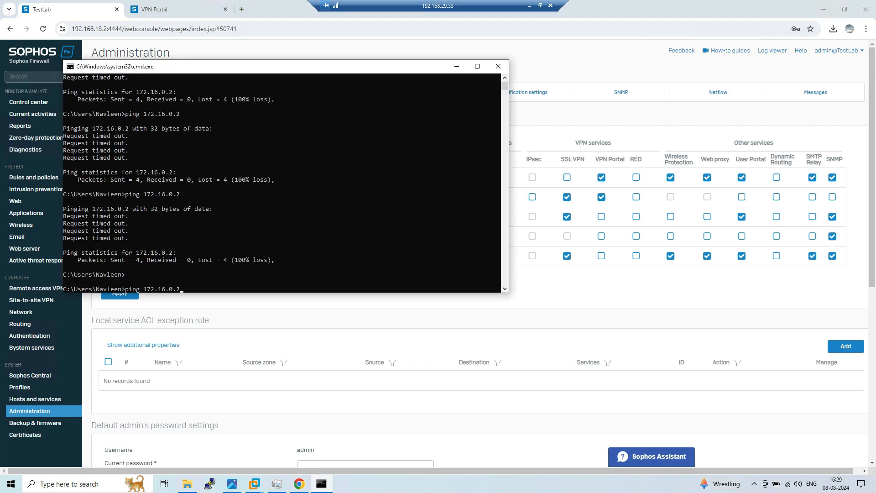
{"action": "key", "text": "Return"}
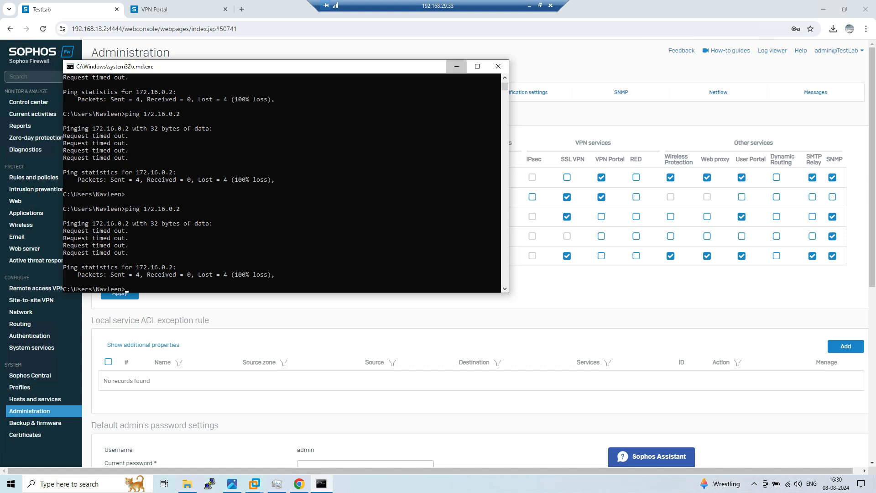
{"action": "left_click", "coordinate": [457, 66]}
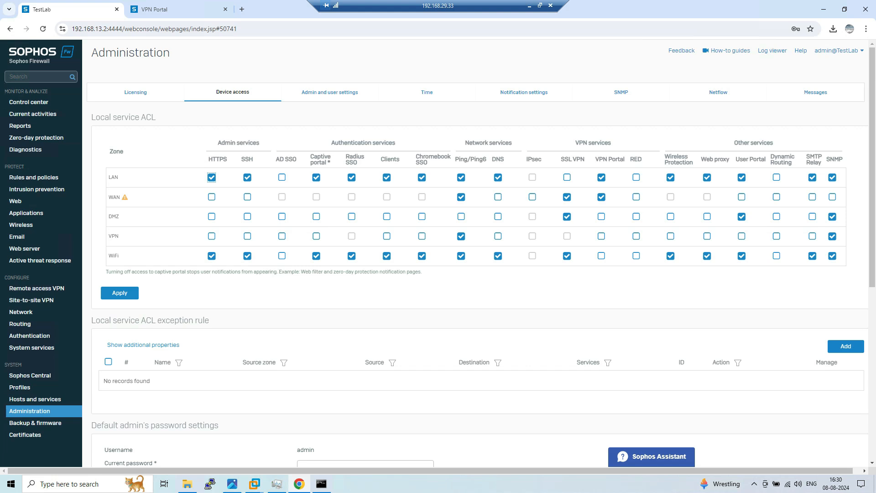
Allow Ping/Ping6 from the DMZ zone in Device access and apply the ACL change
{"action": "left_click_drag", "start_coordinate": [455, 159], "coordinate": [487, 158]}
{"action": "left_click", "coordinate": [470, 159]}
{"action": "left_click", "coordinate": [461, 217]}
{"action": "left_click", "coordinate": [120, 293]}
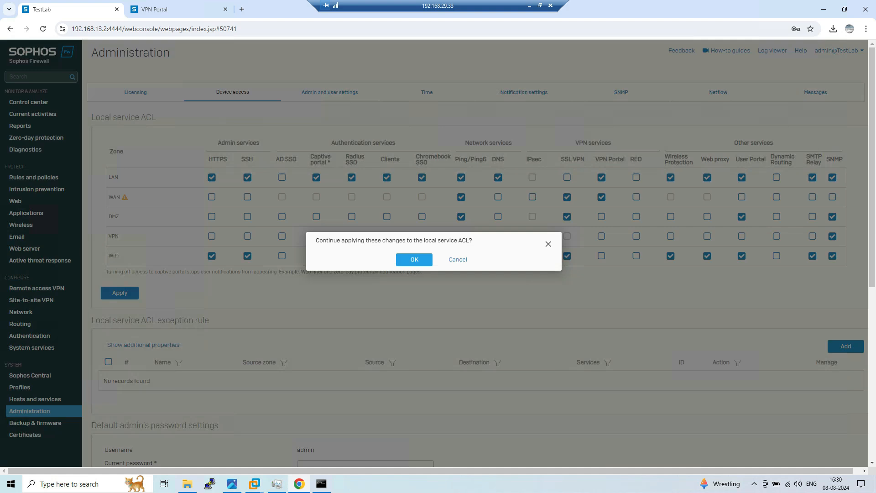
{"action": "left_click", "coordinate": [414, 257]}
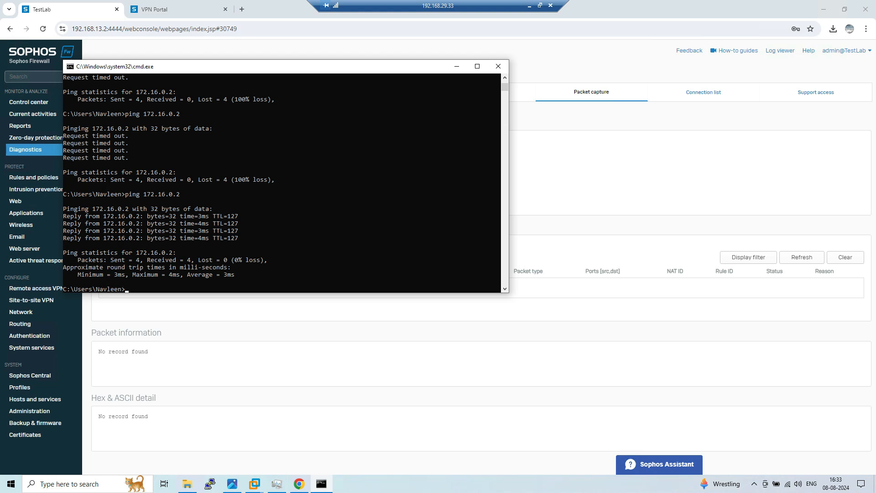
Rerun 'ping 172.16.0.2' in Command Prompt to check for replies
{"action": "left_click_drag", "start_coordinate": [125, 194], "coordinate": [180, 194]}
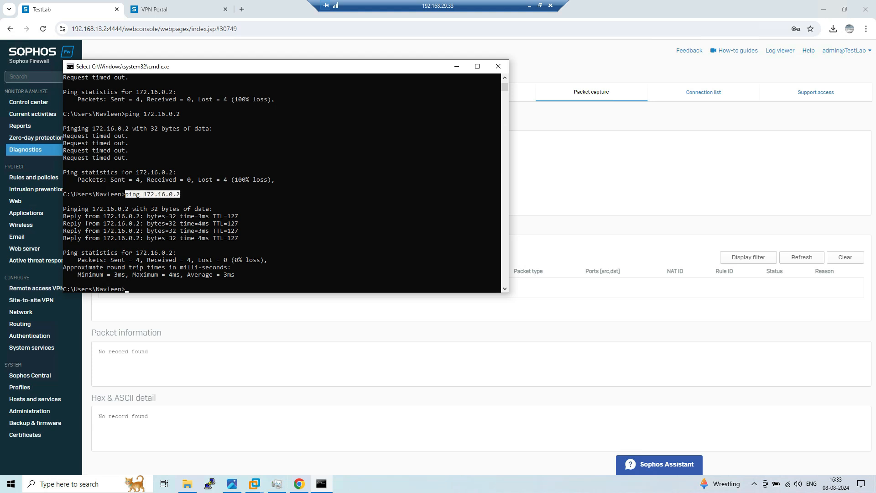
{"action": "key", "text": "ctrl+c"}
{"action": "key", "text": "ctrl+v"}
{"action": "key", "text": "Return"}
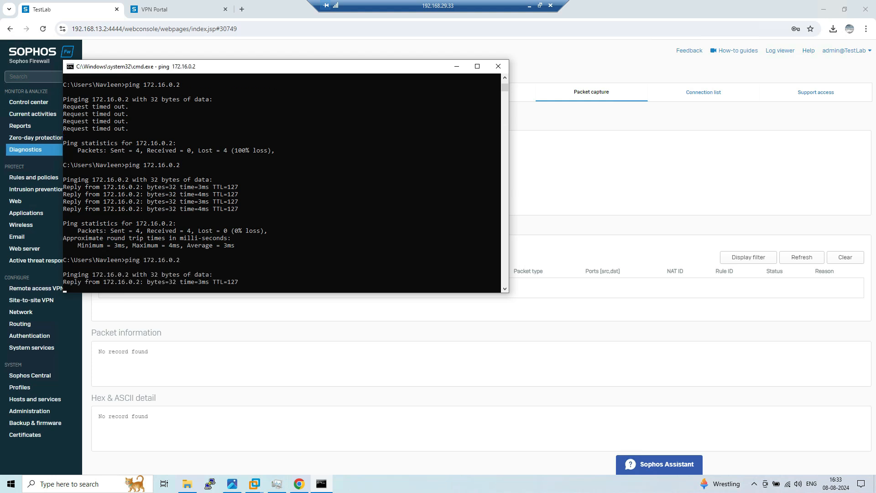